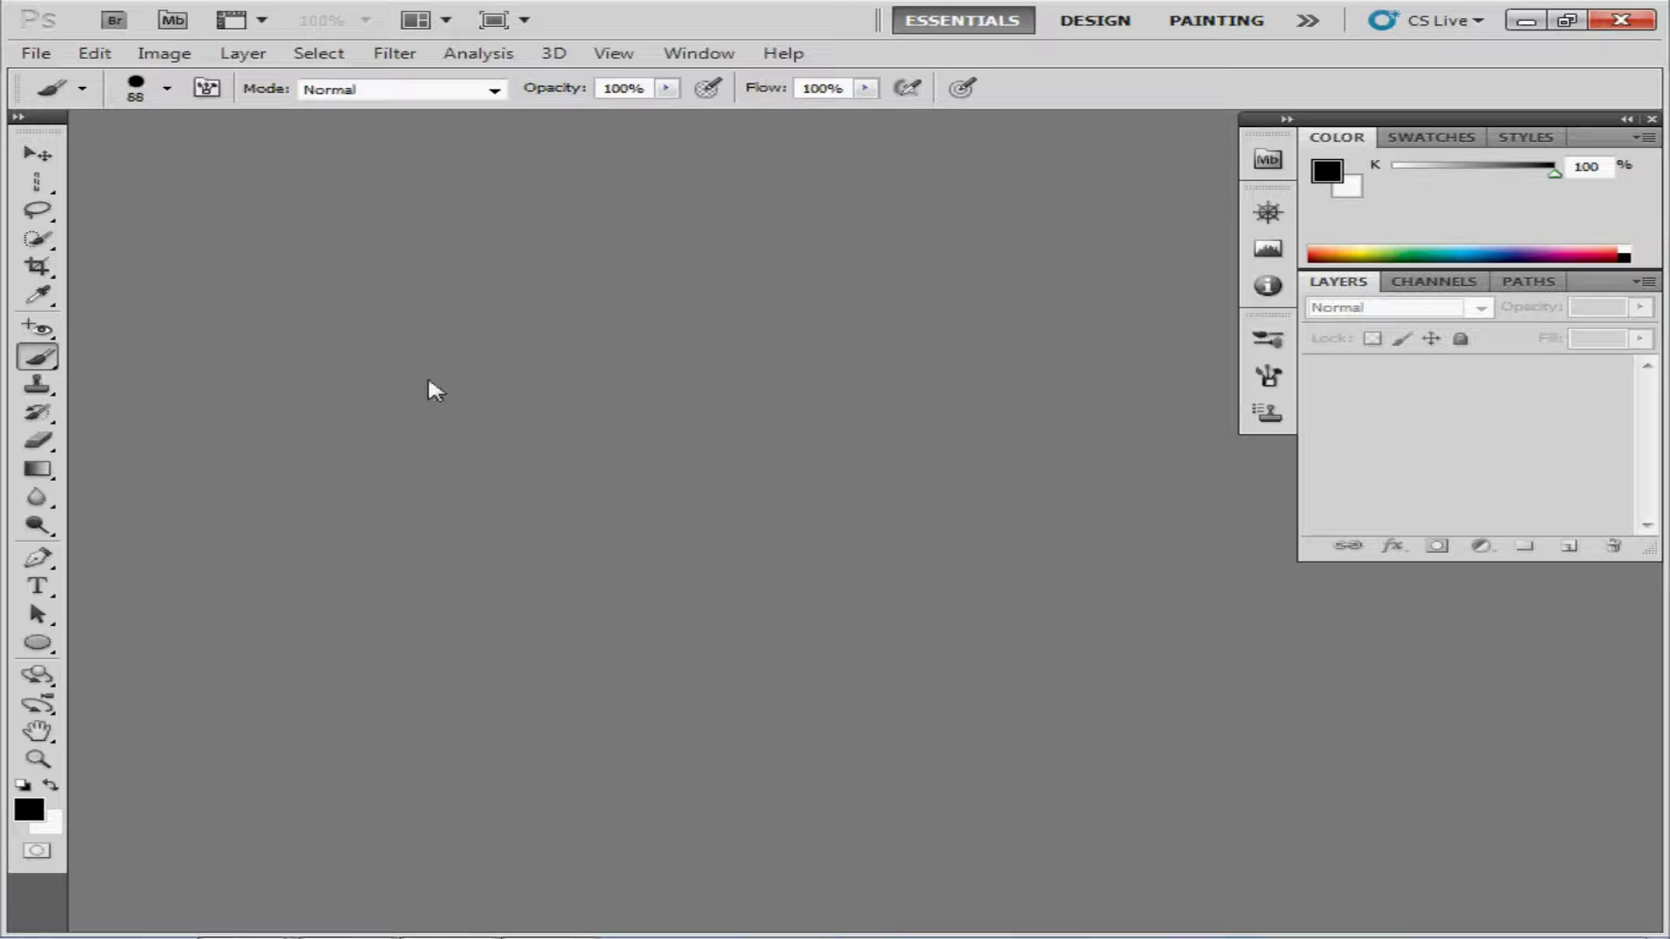
# - Open the flyer image from the Chapter 09 folder
pyautogui.click(36, 53)
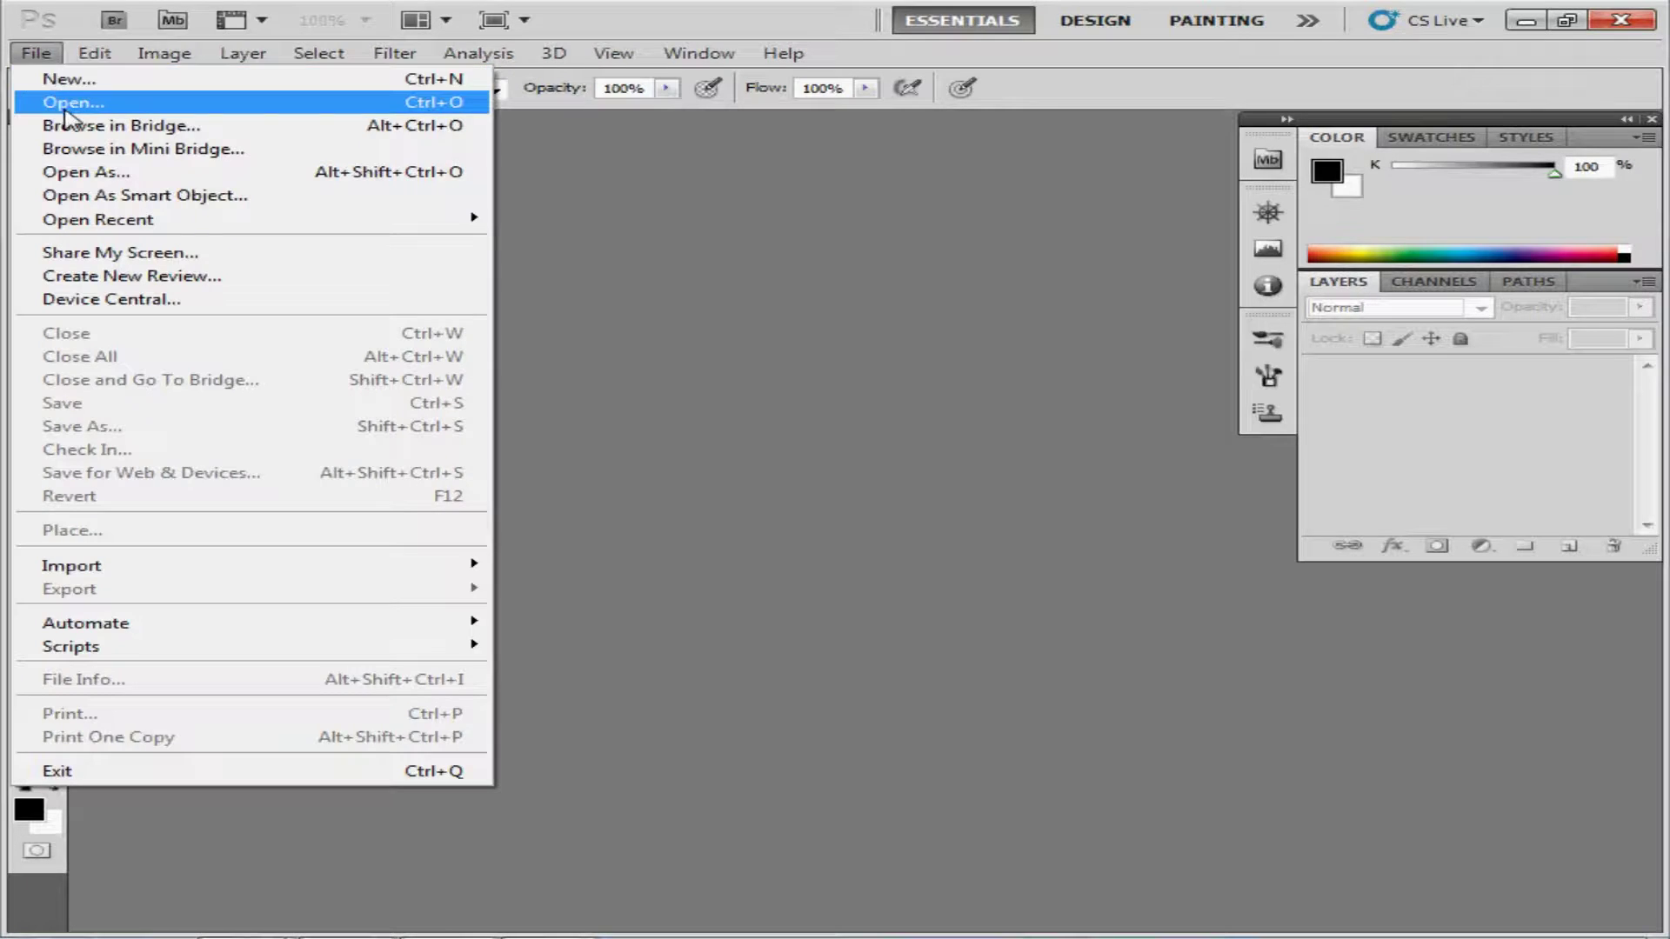
pyautogui.click(67, 106)
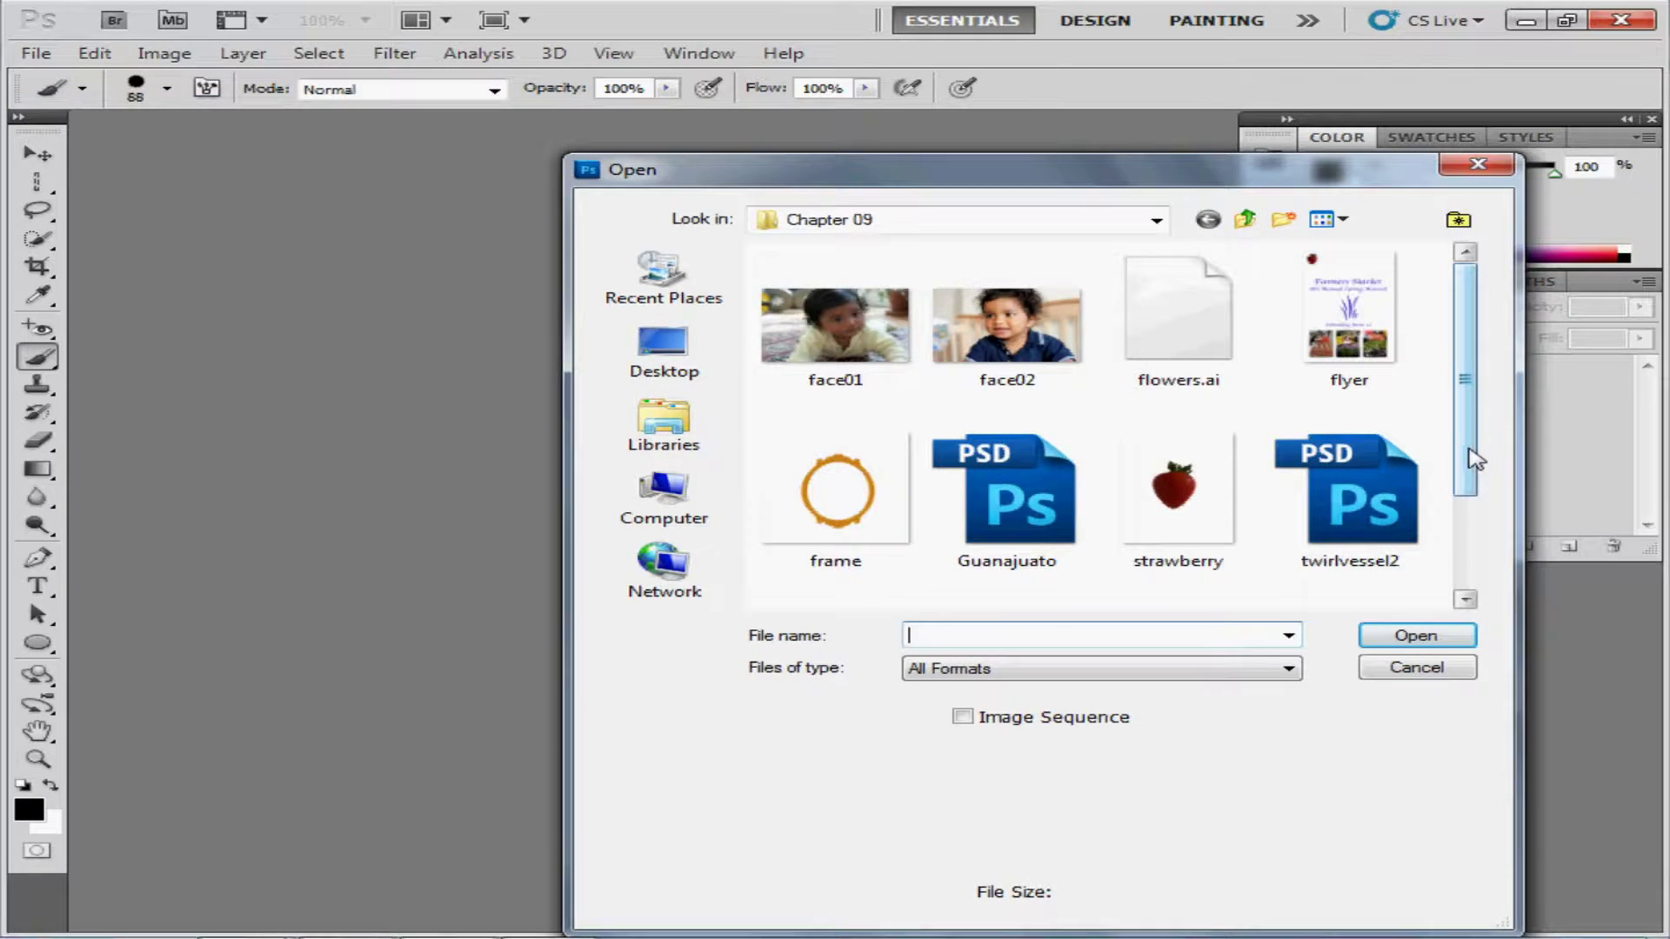
pyautogui.moveTo(1476, 459); pyautogui.dragTo(1500, 388)
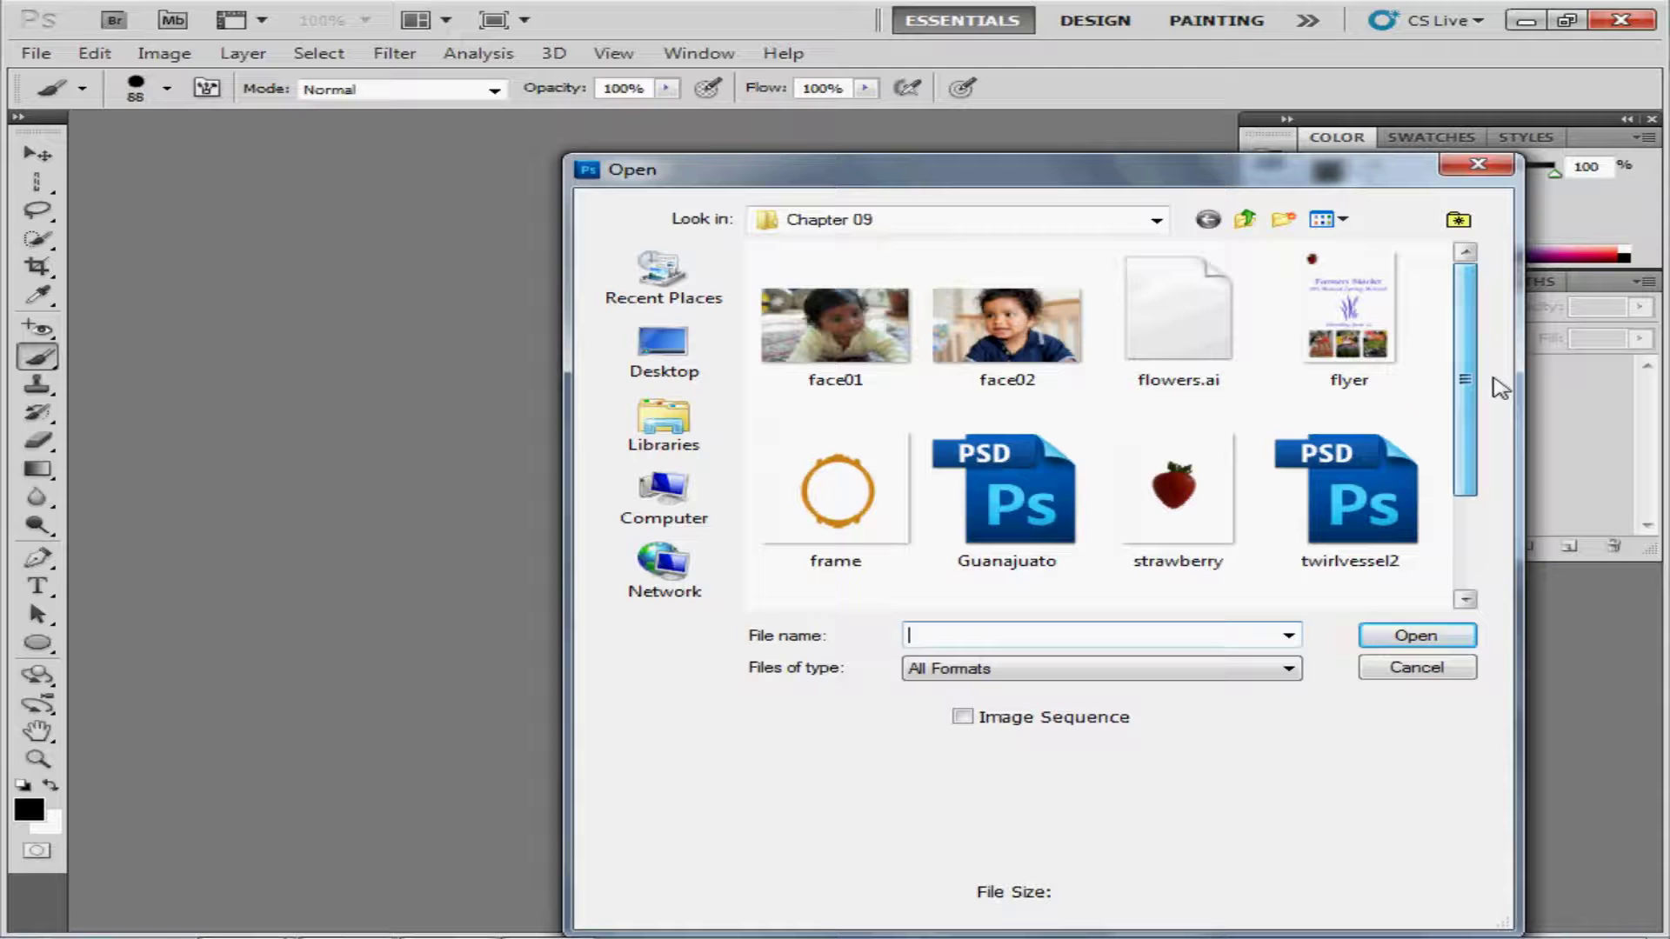
pyautogui.doubleClick(1347, 364)
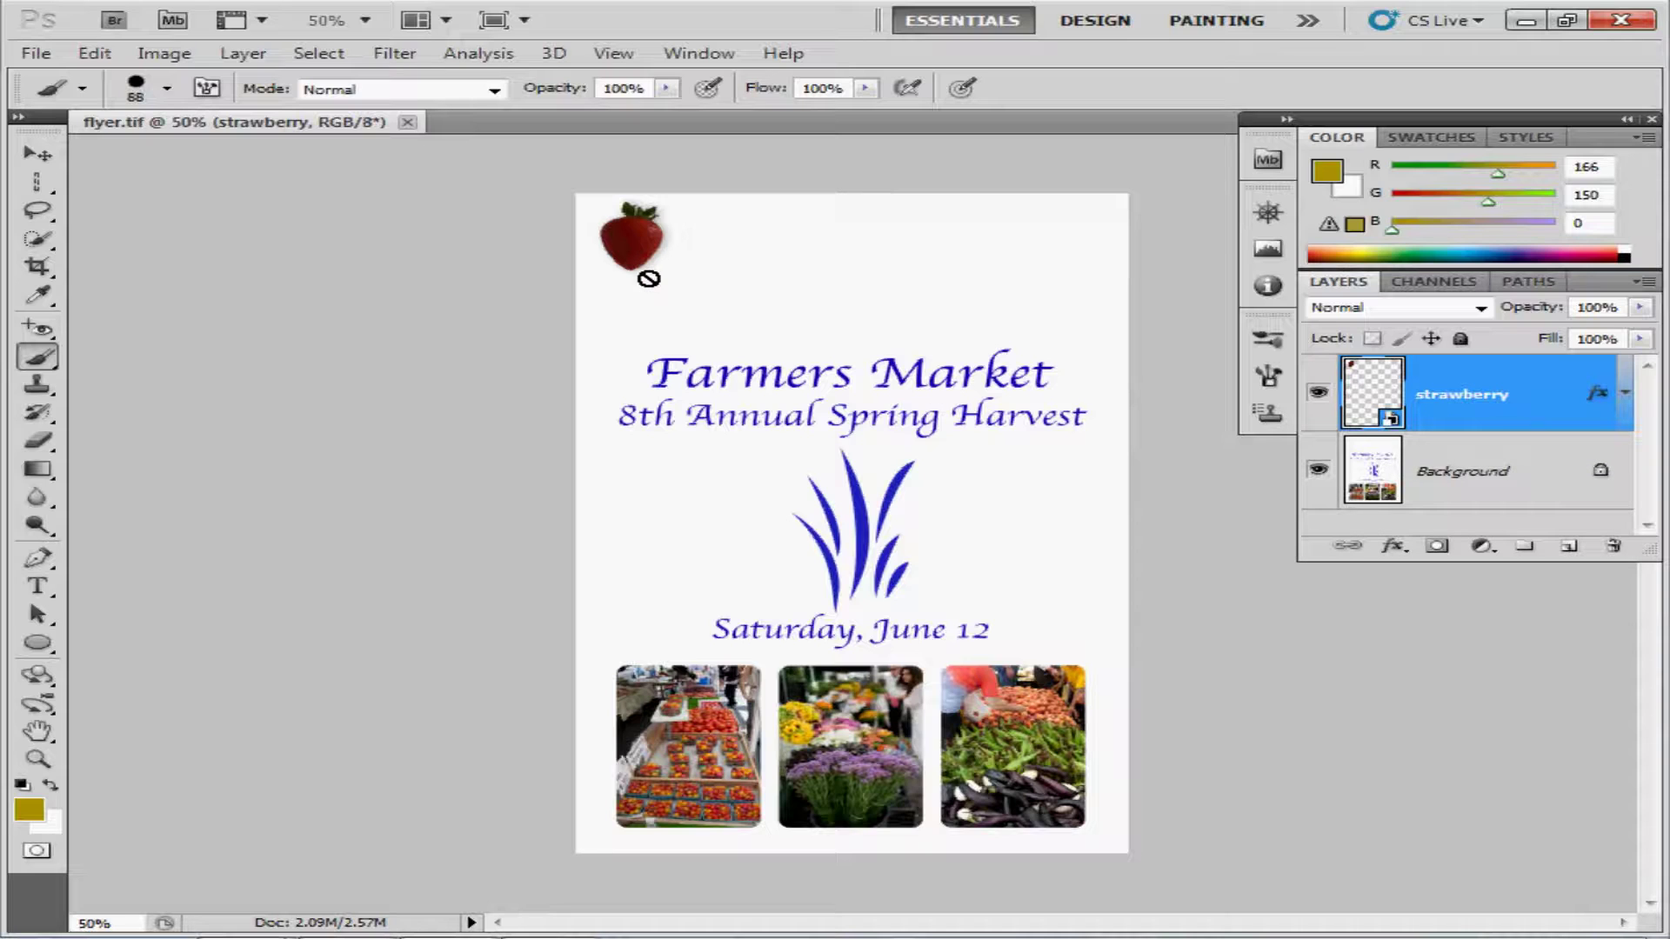
# - Duplicate the strawberry layer under the name "strawberry copy" and move the copy to the top centre of the flyer
pyautogui.rightClick(1433, 407)
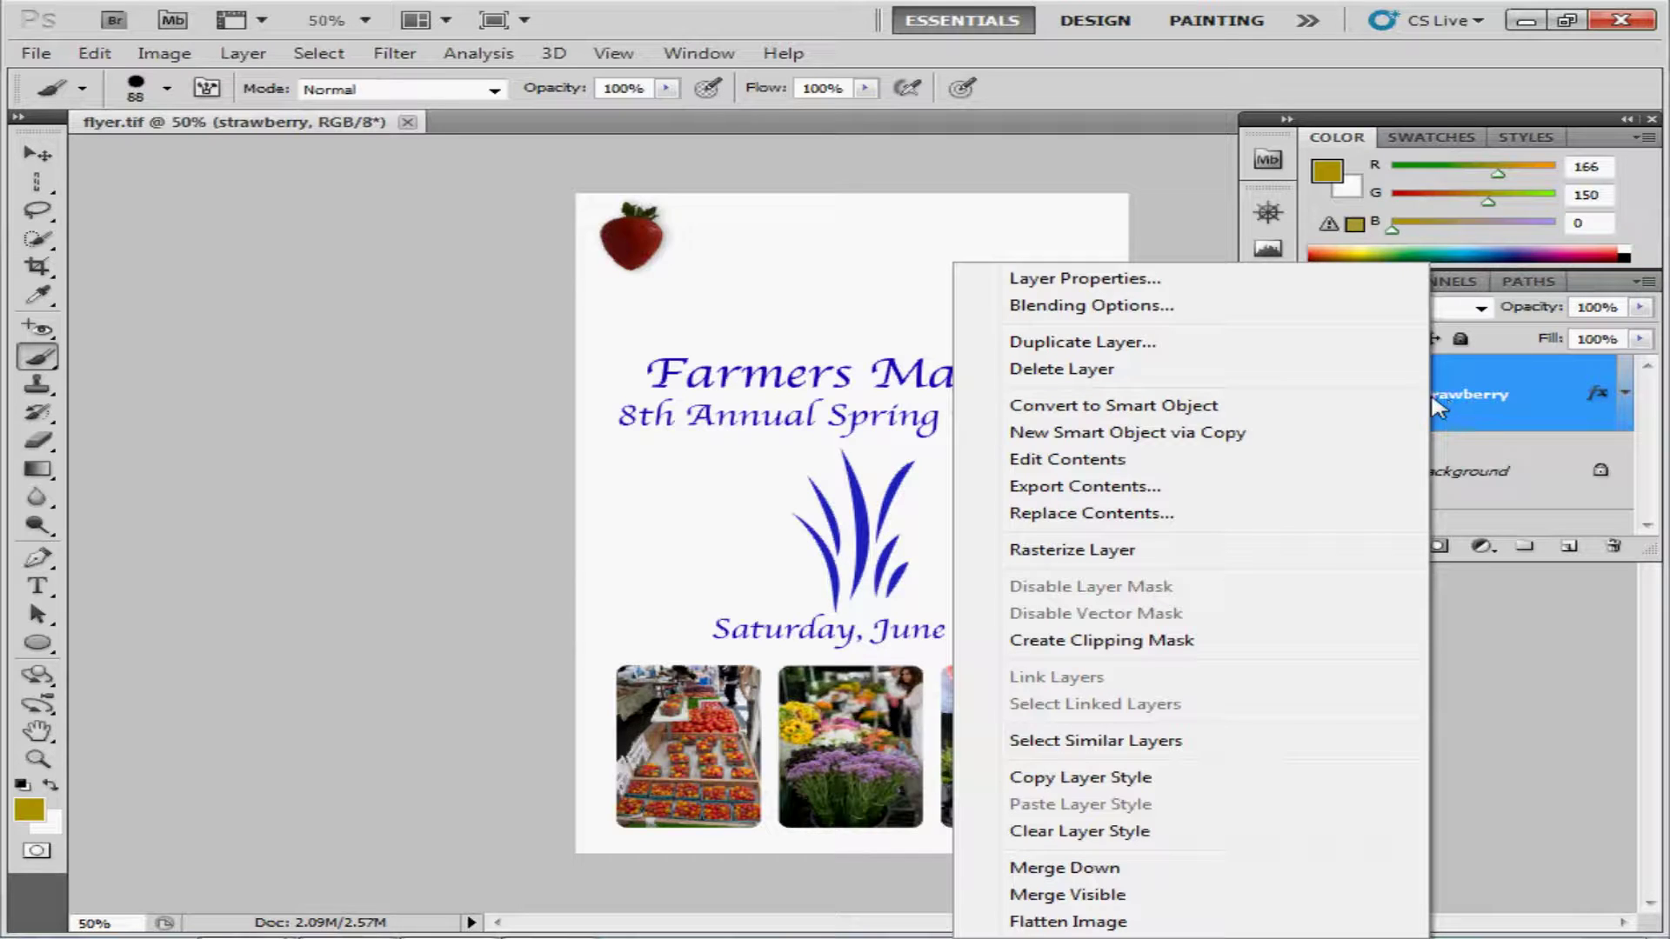
pyautogui.click(1321, 355)
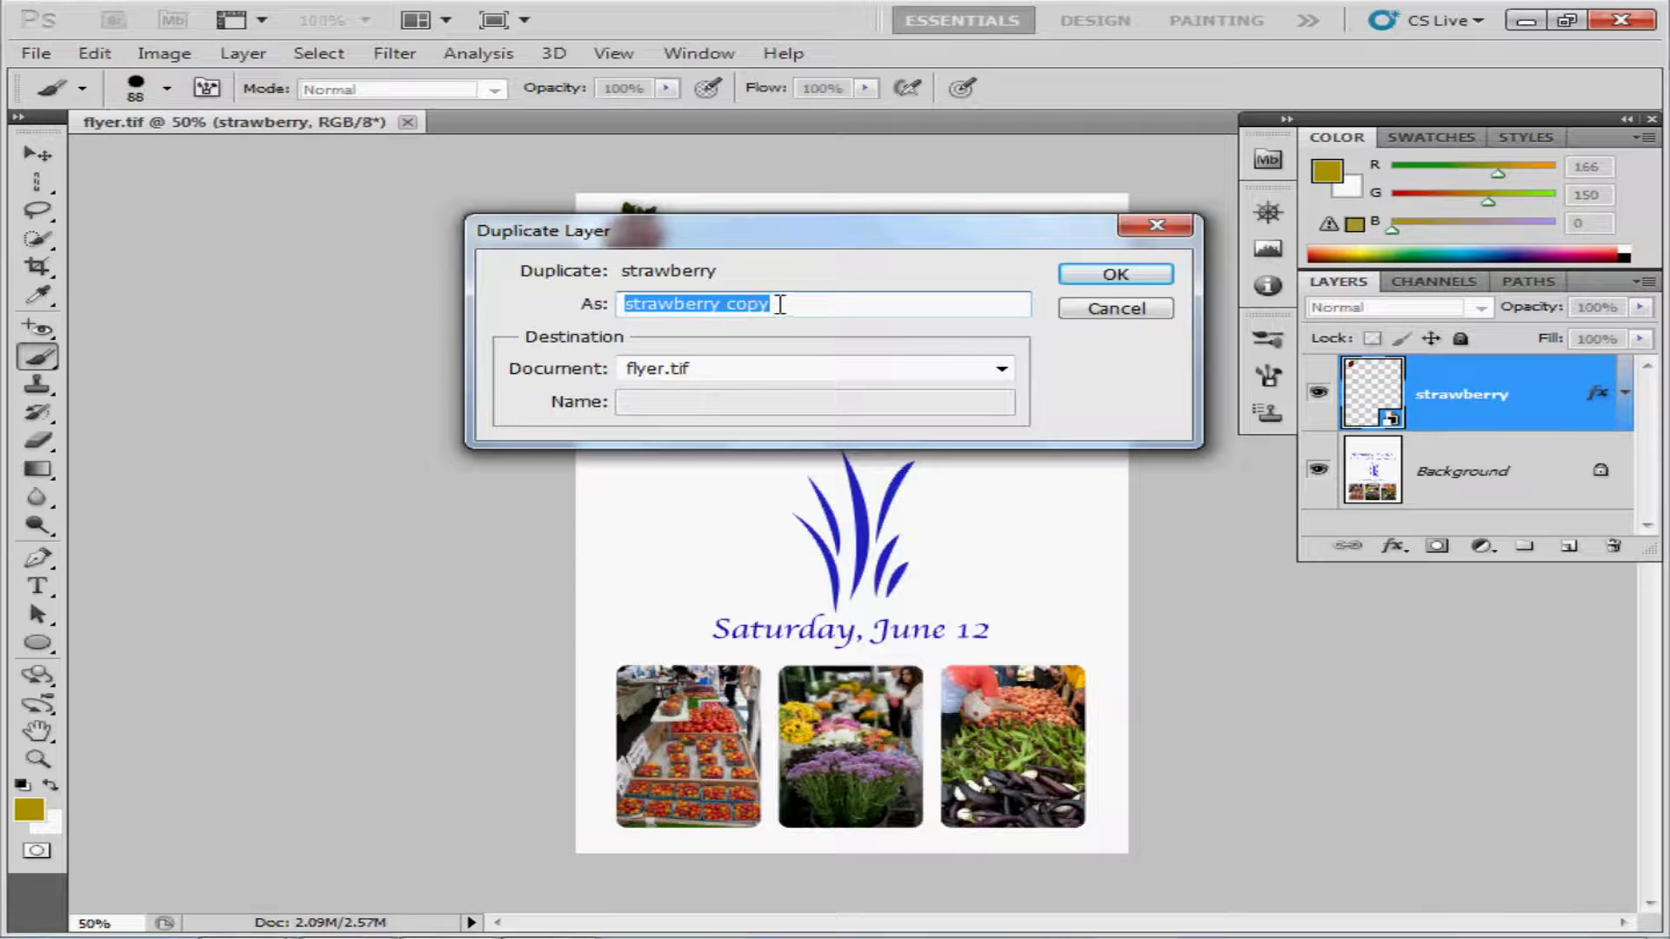
pyautogui.click(1127, 277)
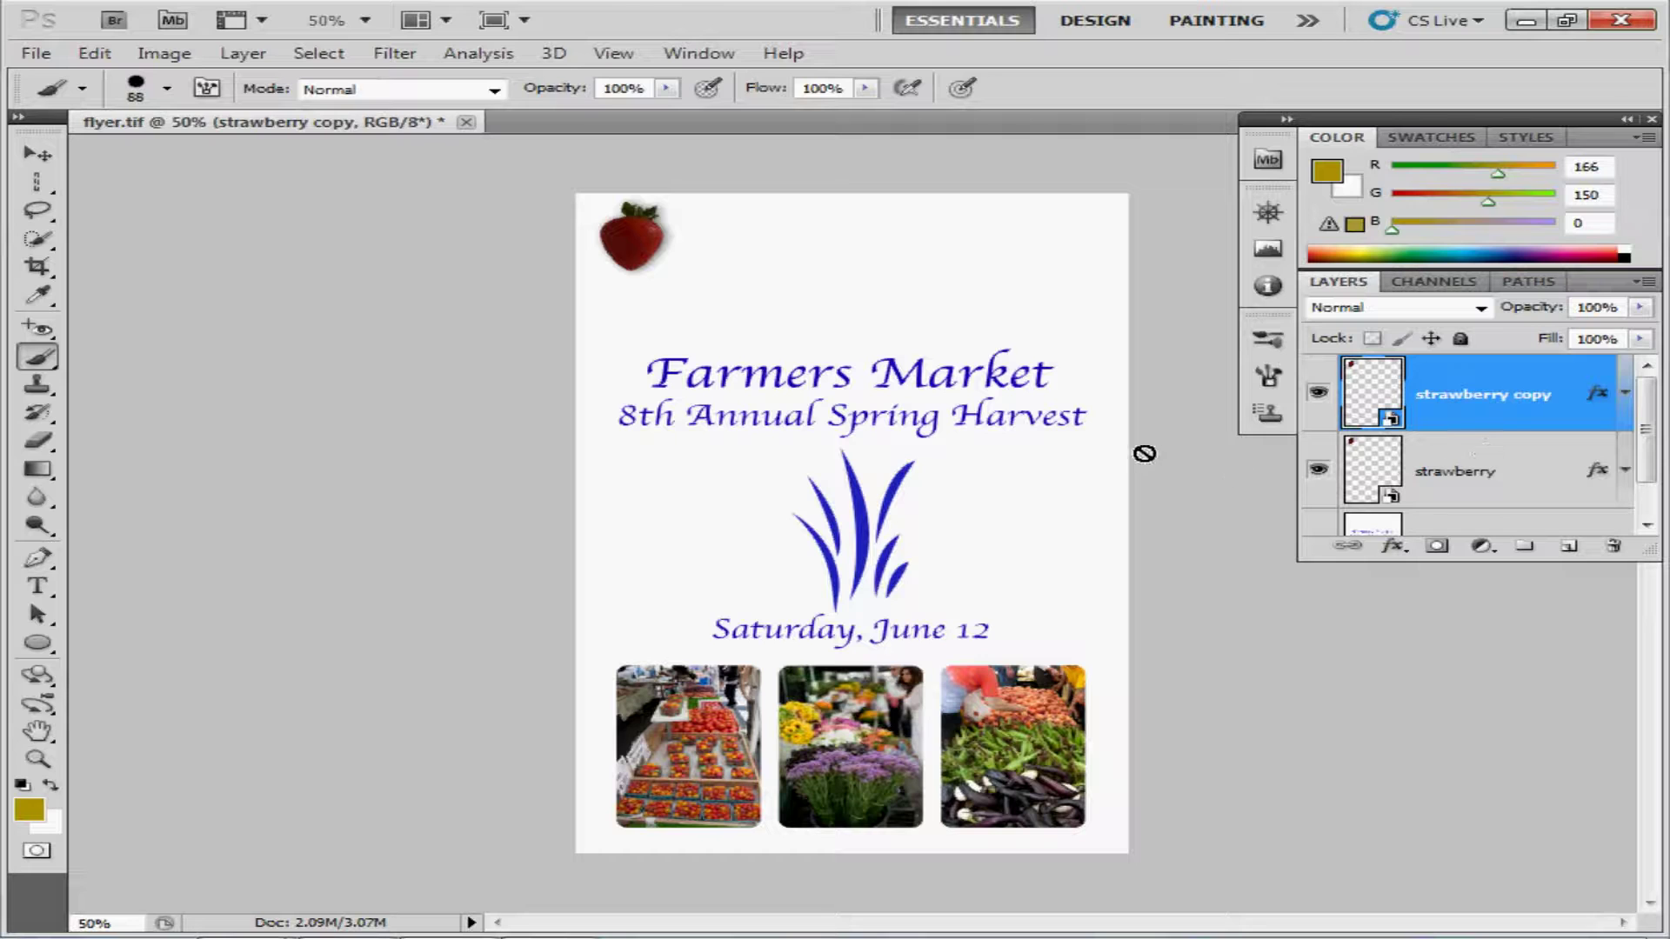
pyautogui.click(40, 160)
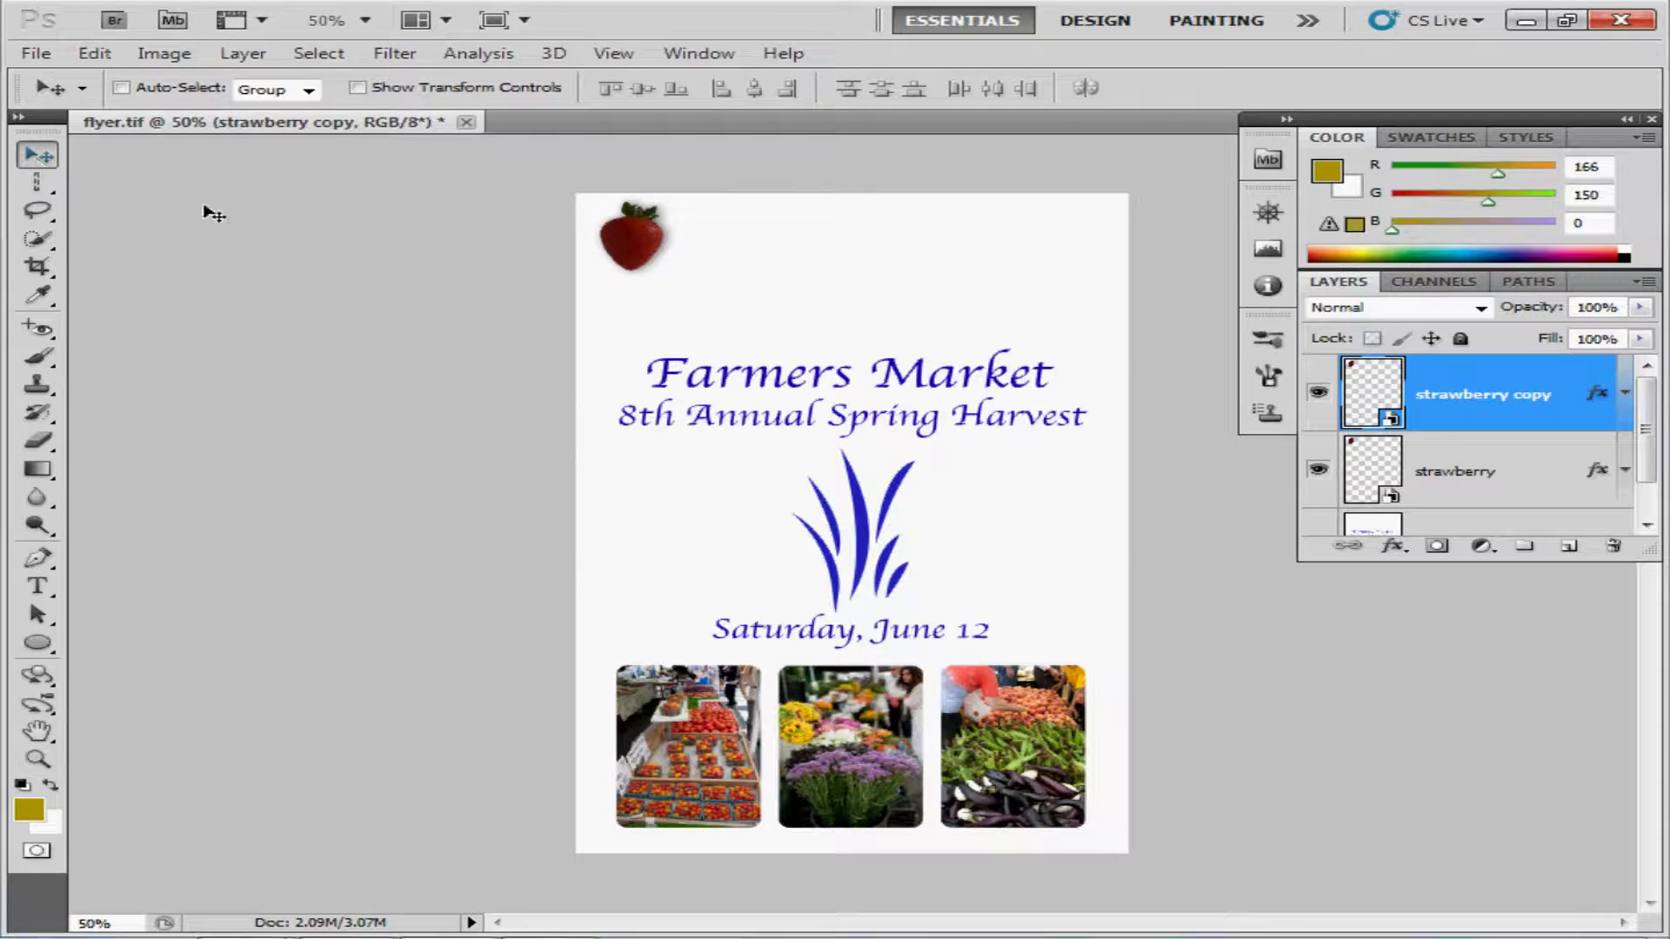
pyautogui.moveTo(635, 258); pyautogui.dragTo(844, 262)
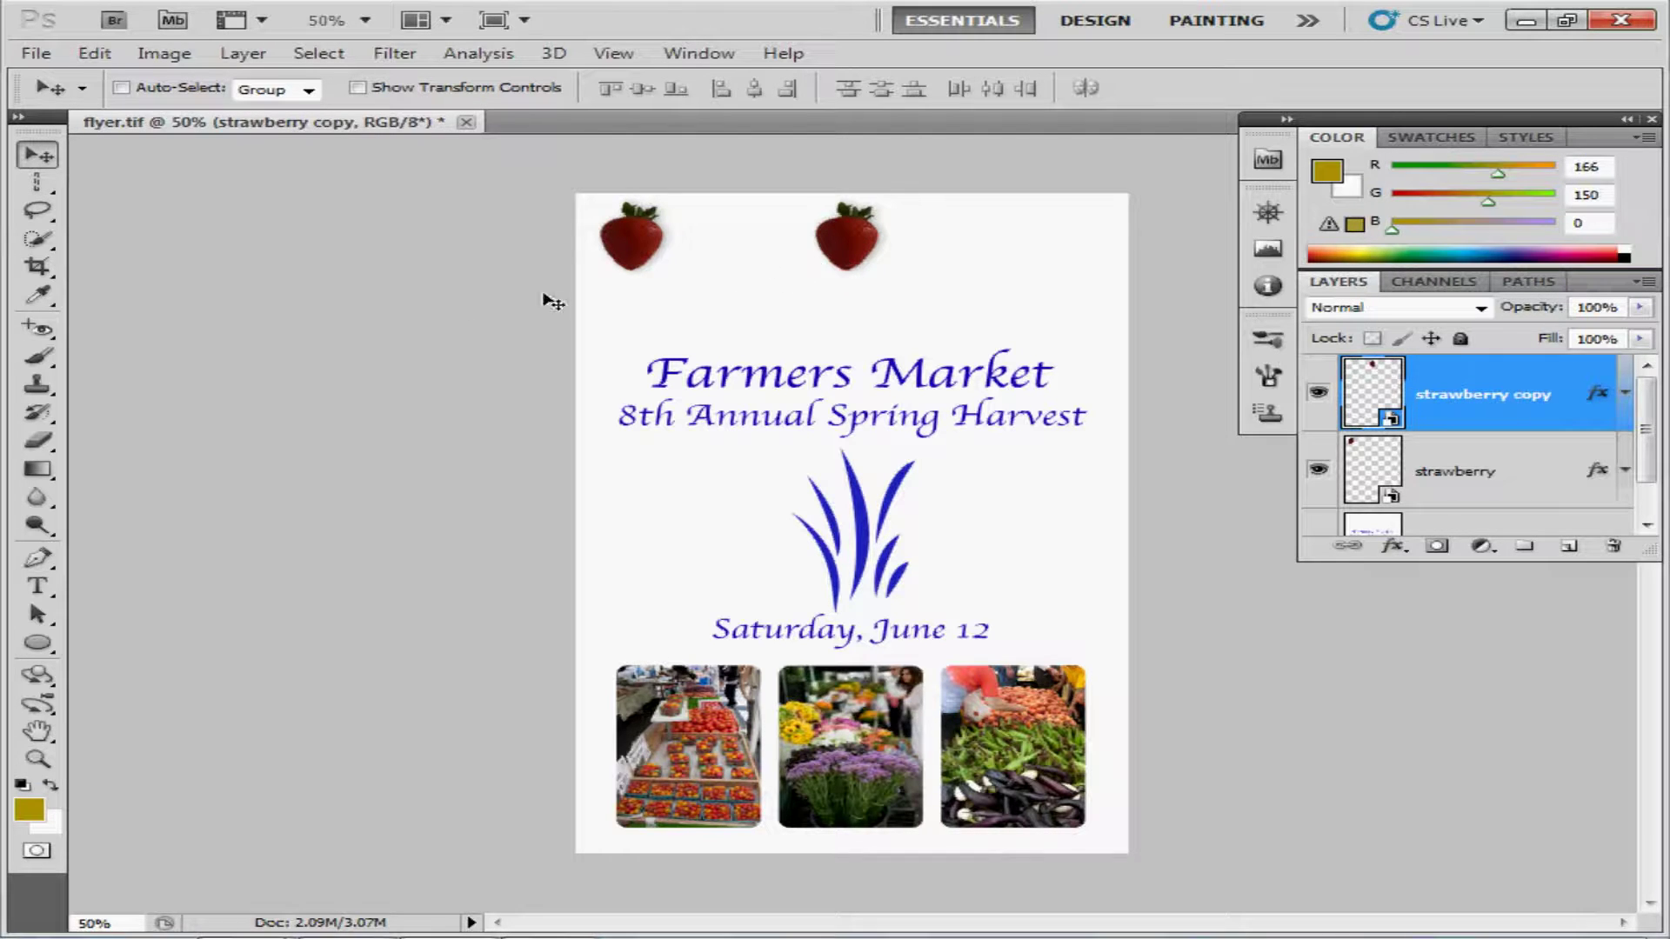
# - Duplicate strawberry copy as "strawberry copy 2" and move it to the flyer's top-right corner, level with the other strawberries
pyautogui.rightClick(1431, 401)
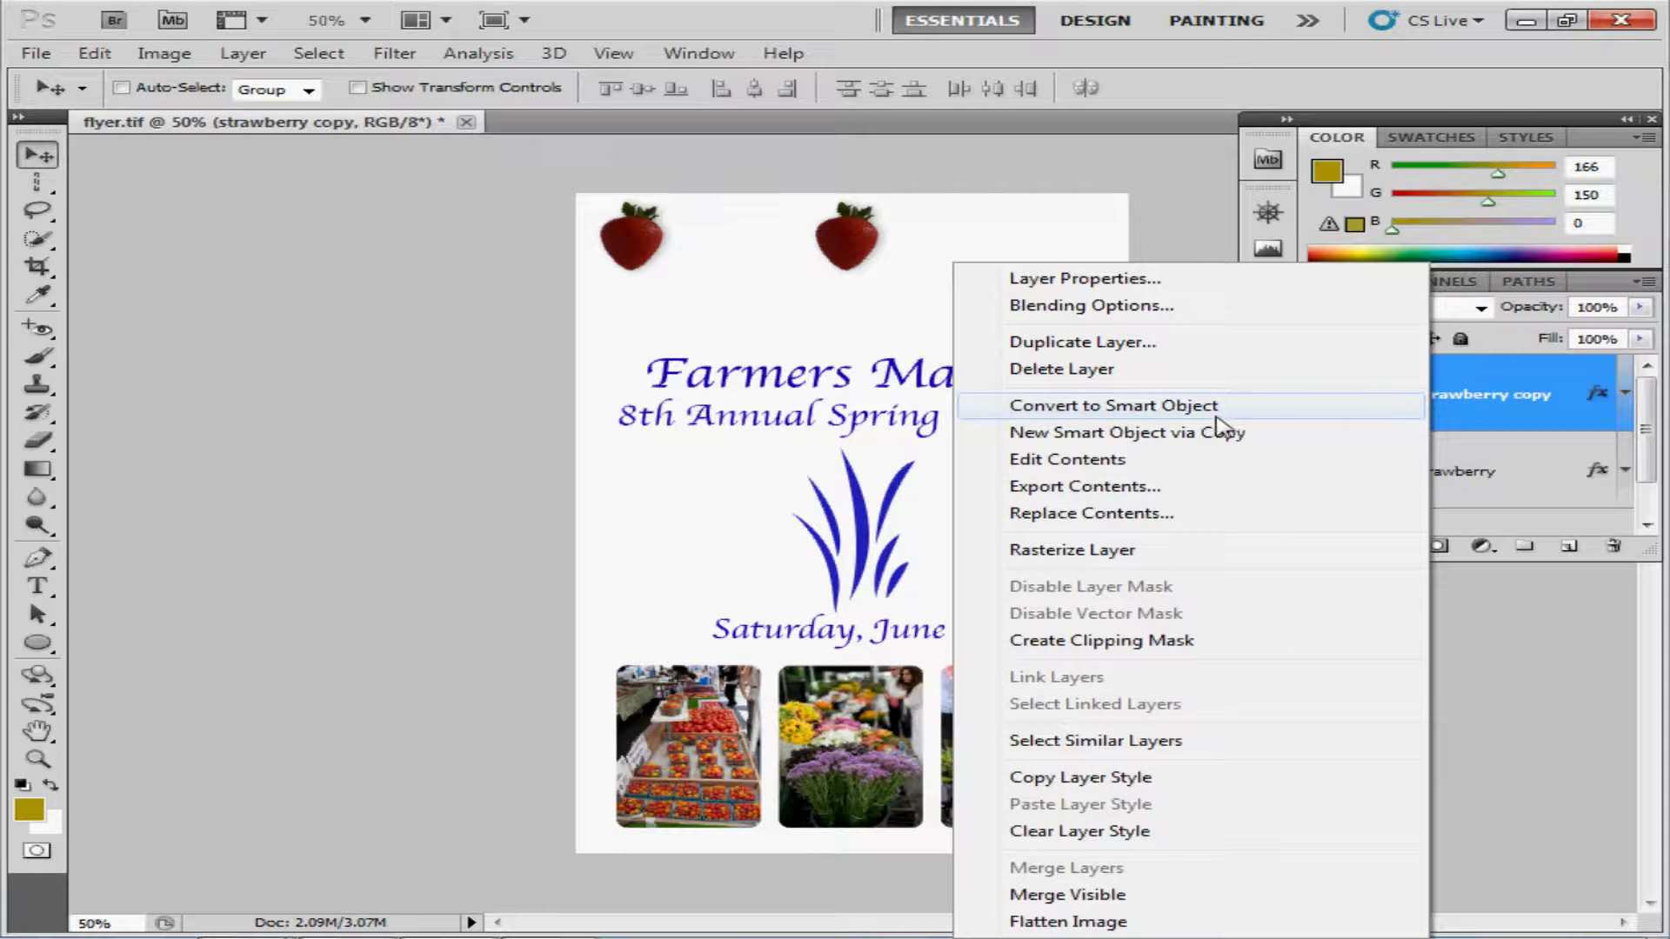
pyautogui.click(1196, 348)
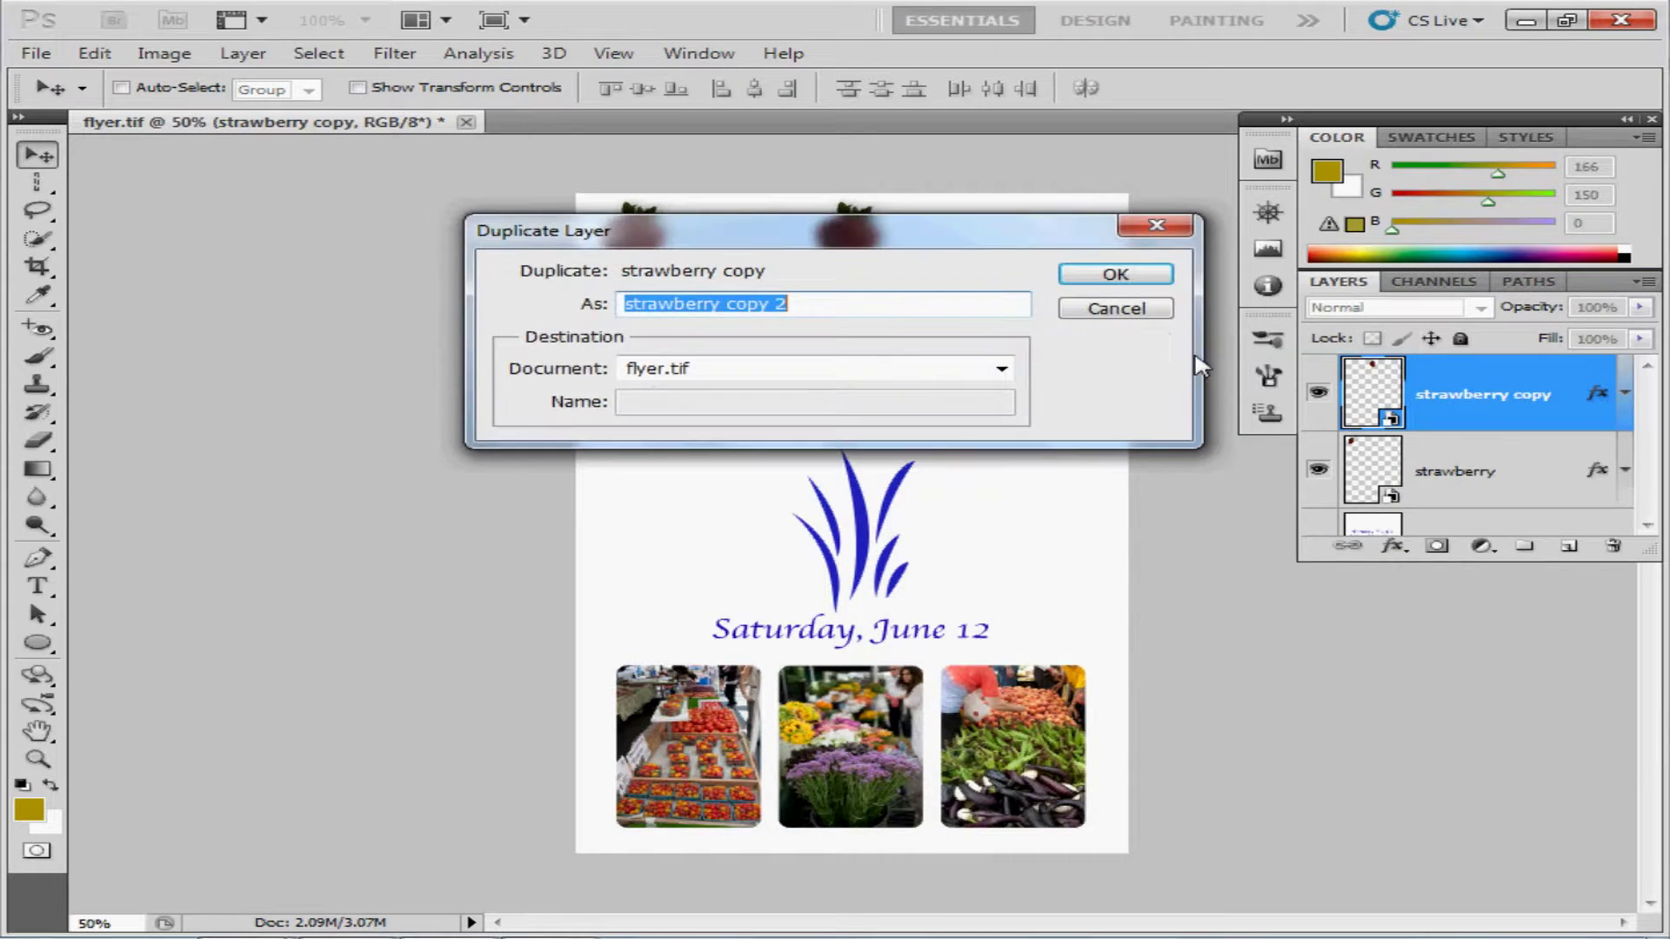
pyautogui.click(1116, 275)
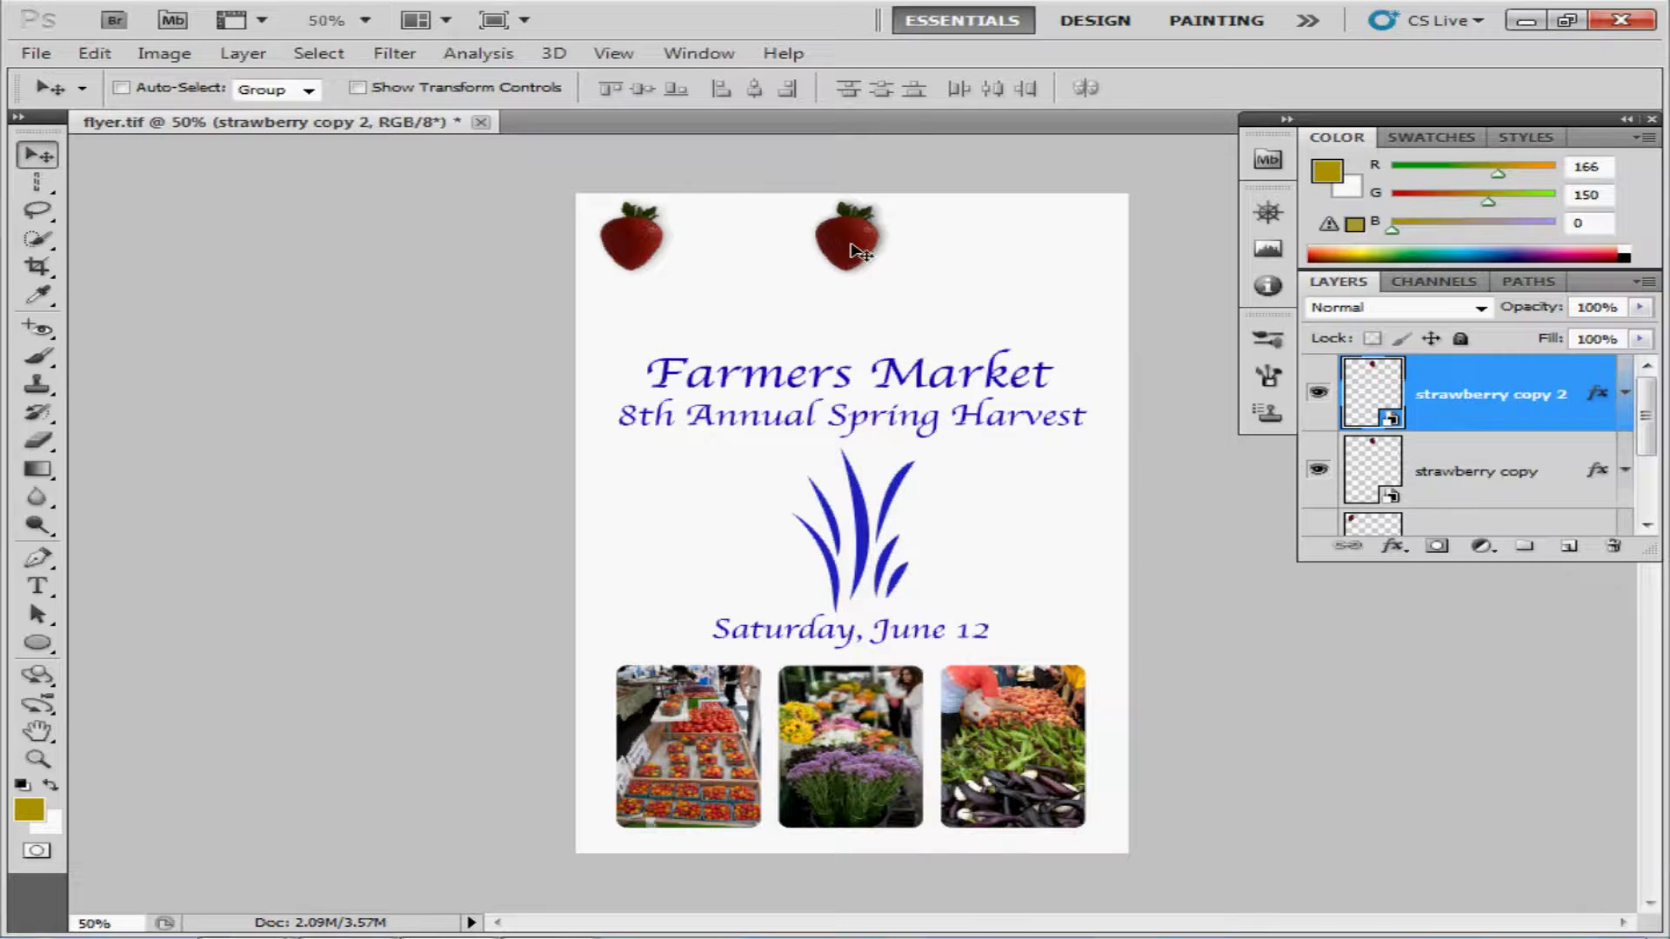
pyautogui.moveTo(857, 253); pyautogui.dragTo(1061, 259)
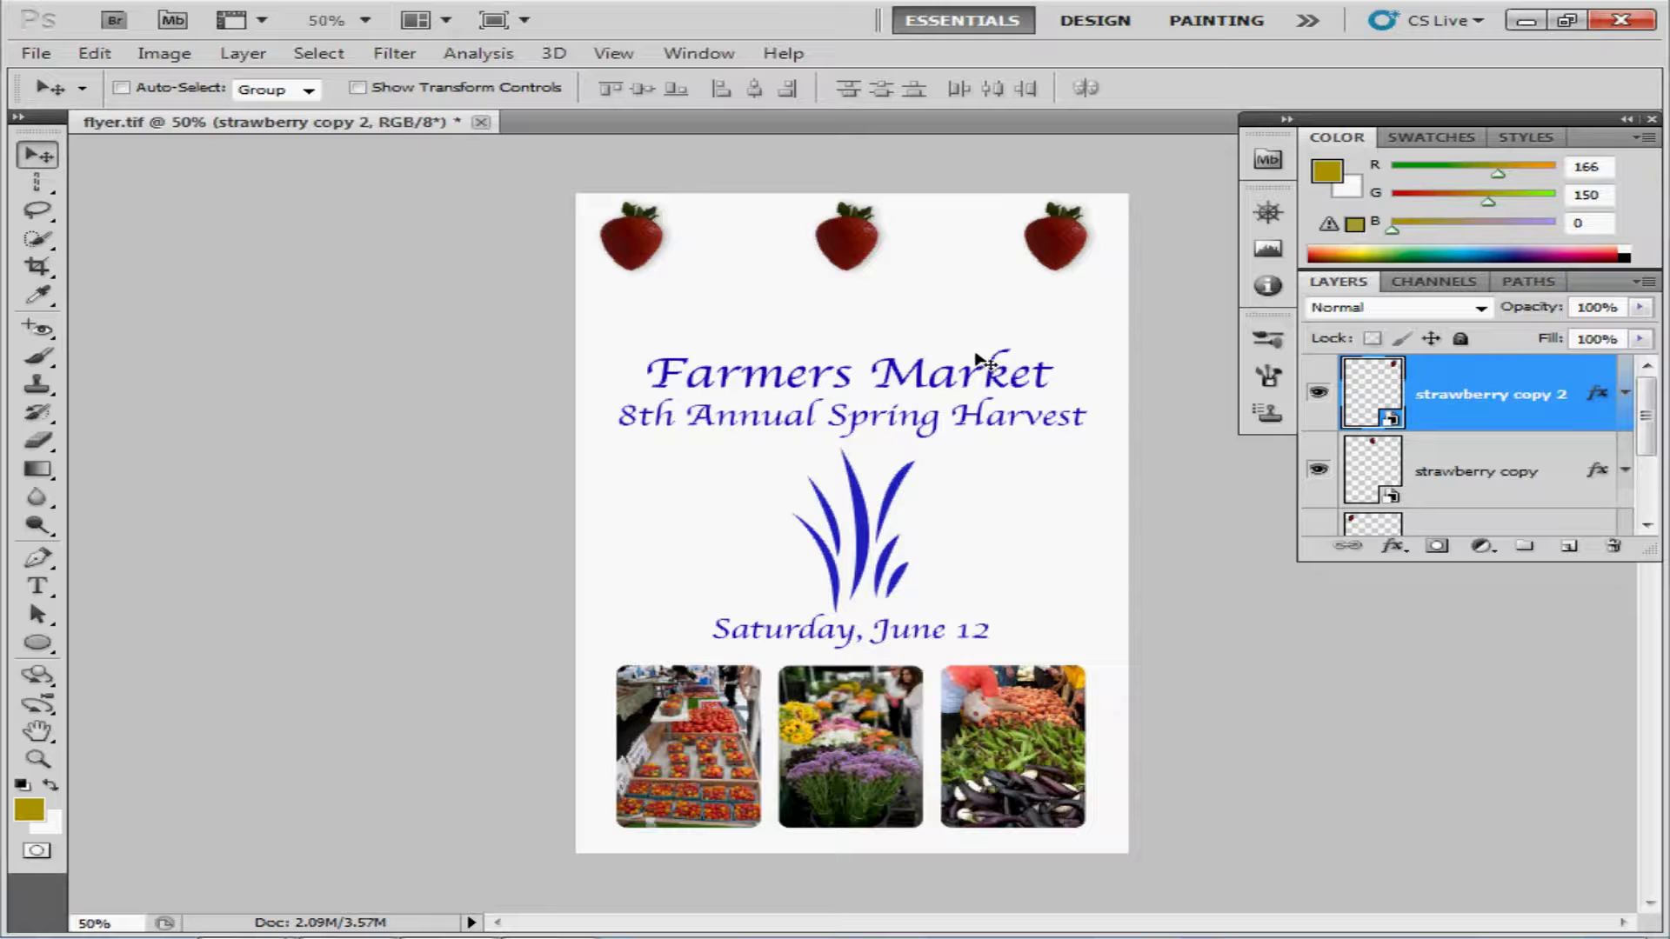
# - Duplicate strawberry copy 2 as "strawberry copy 3" and move it to the right of the blue grass graphic
pyautogui.rightClick(1426, 410)
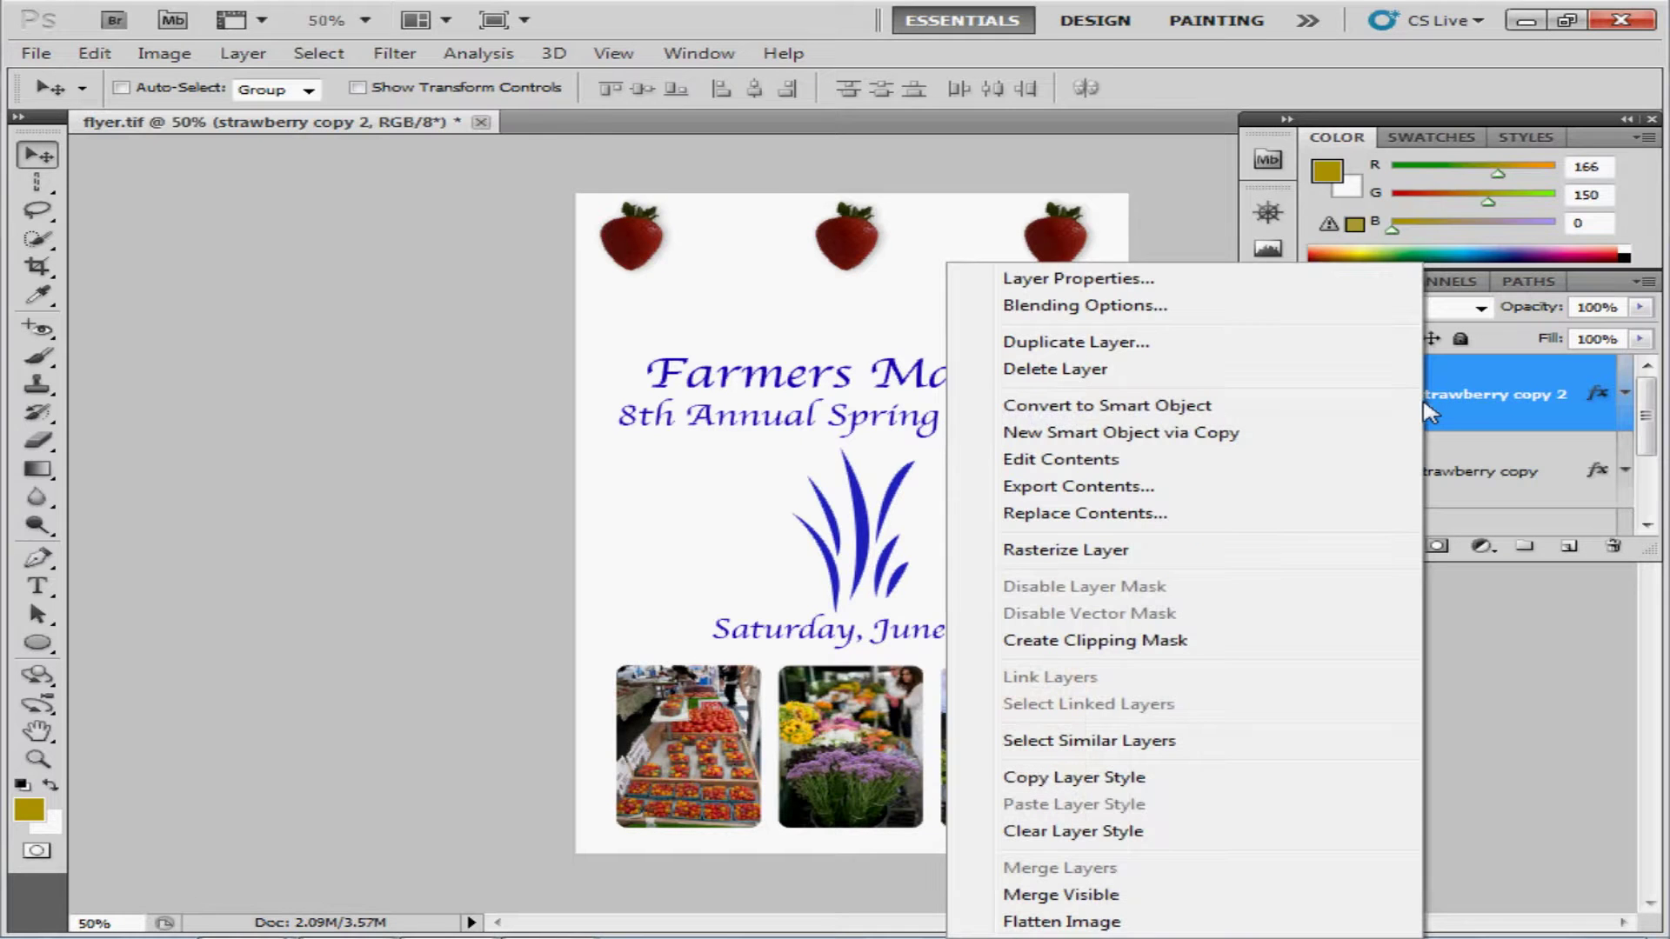
pyautogui.click(1165, 343)
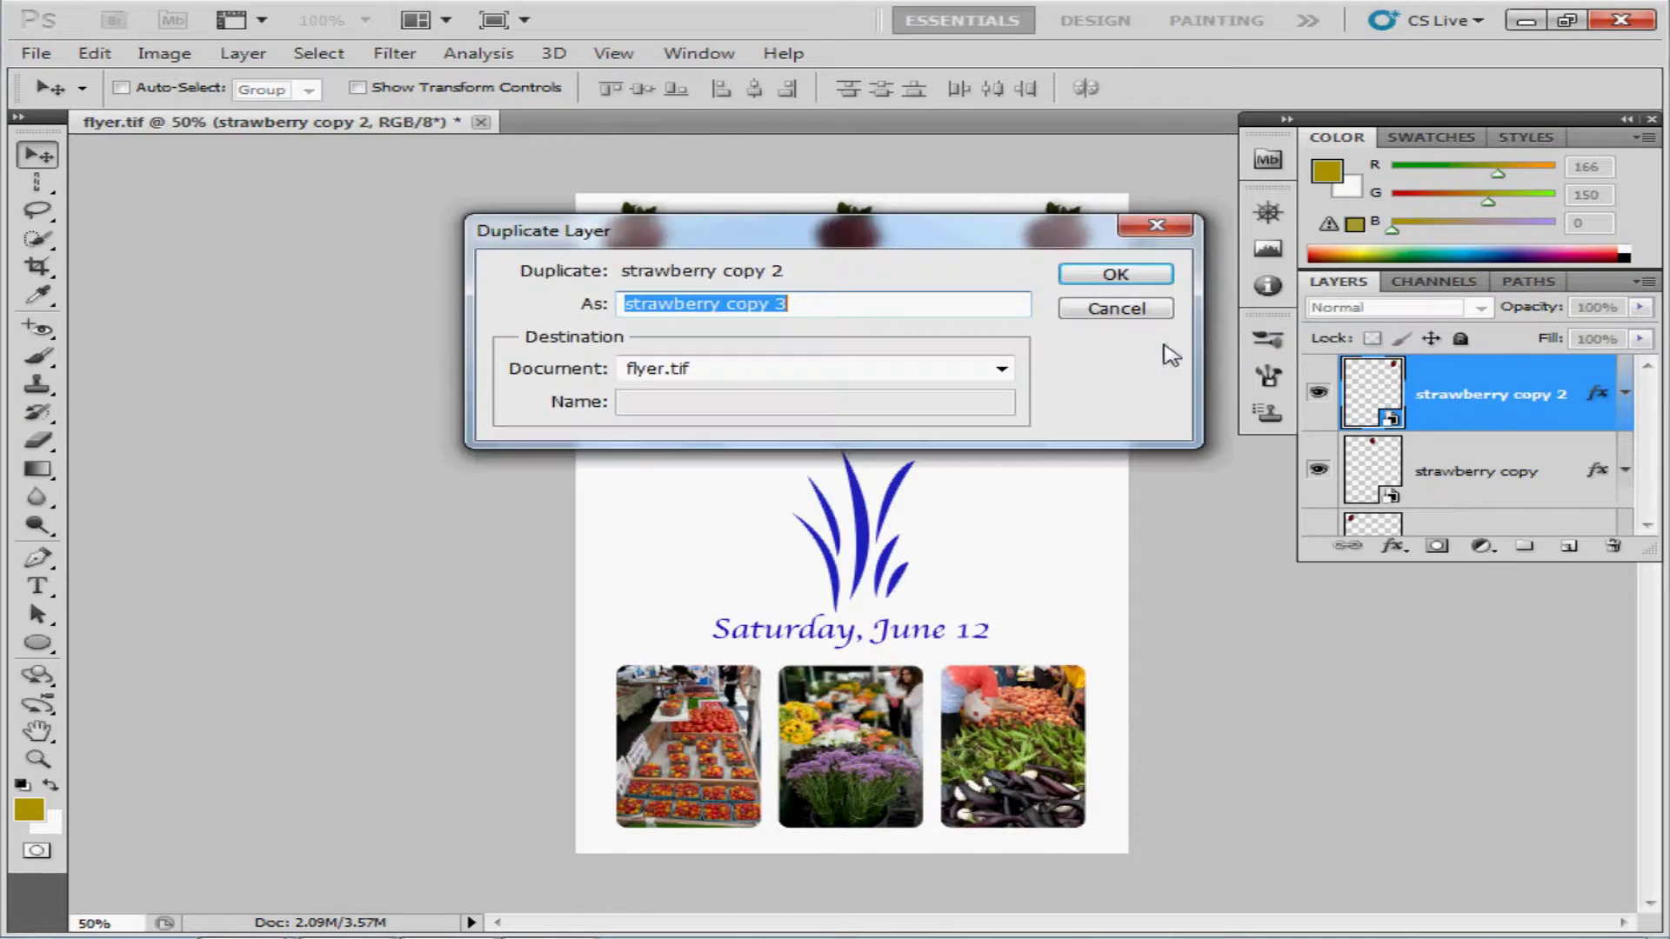
pyautogui.click(1148, 277)
pyautogui.moveTo(1076, 261); pyautogui.dragTo(1035, 522)
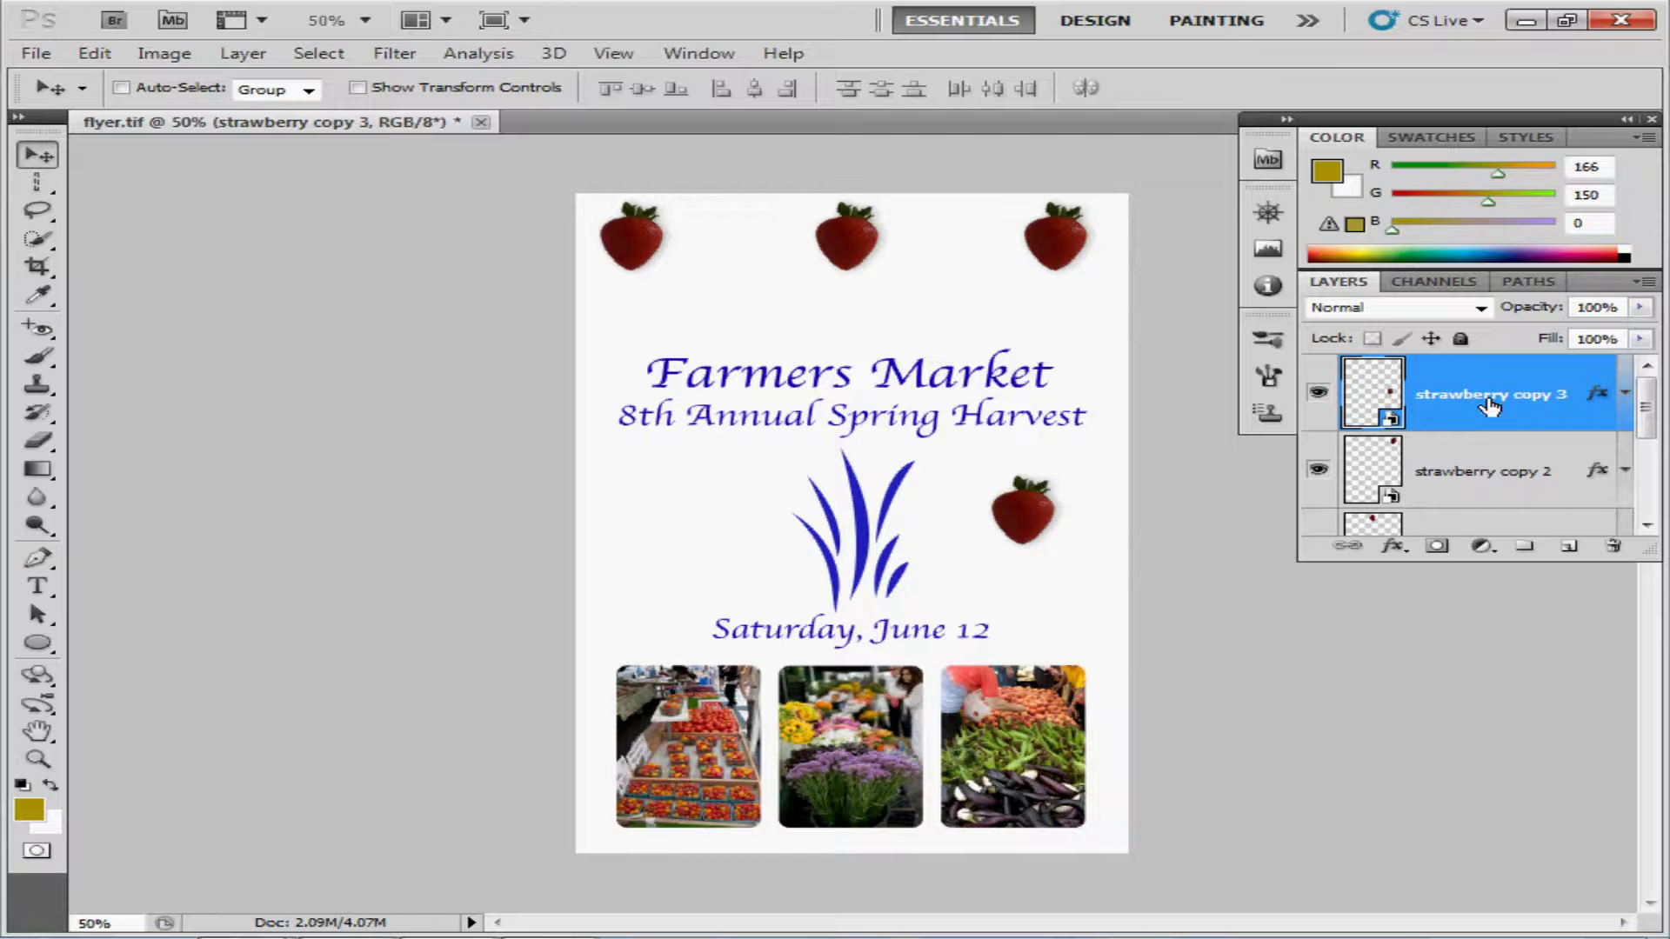
# - Duplicate strawberry copy 3 as "strawberry copy 4" and move it straight across to the left of the blue grass graphic
pyautogui.rightClick(1440, 416)
pyautogui.click(1205, 352)
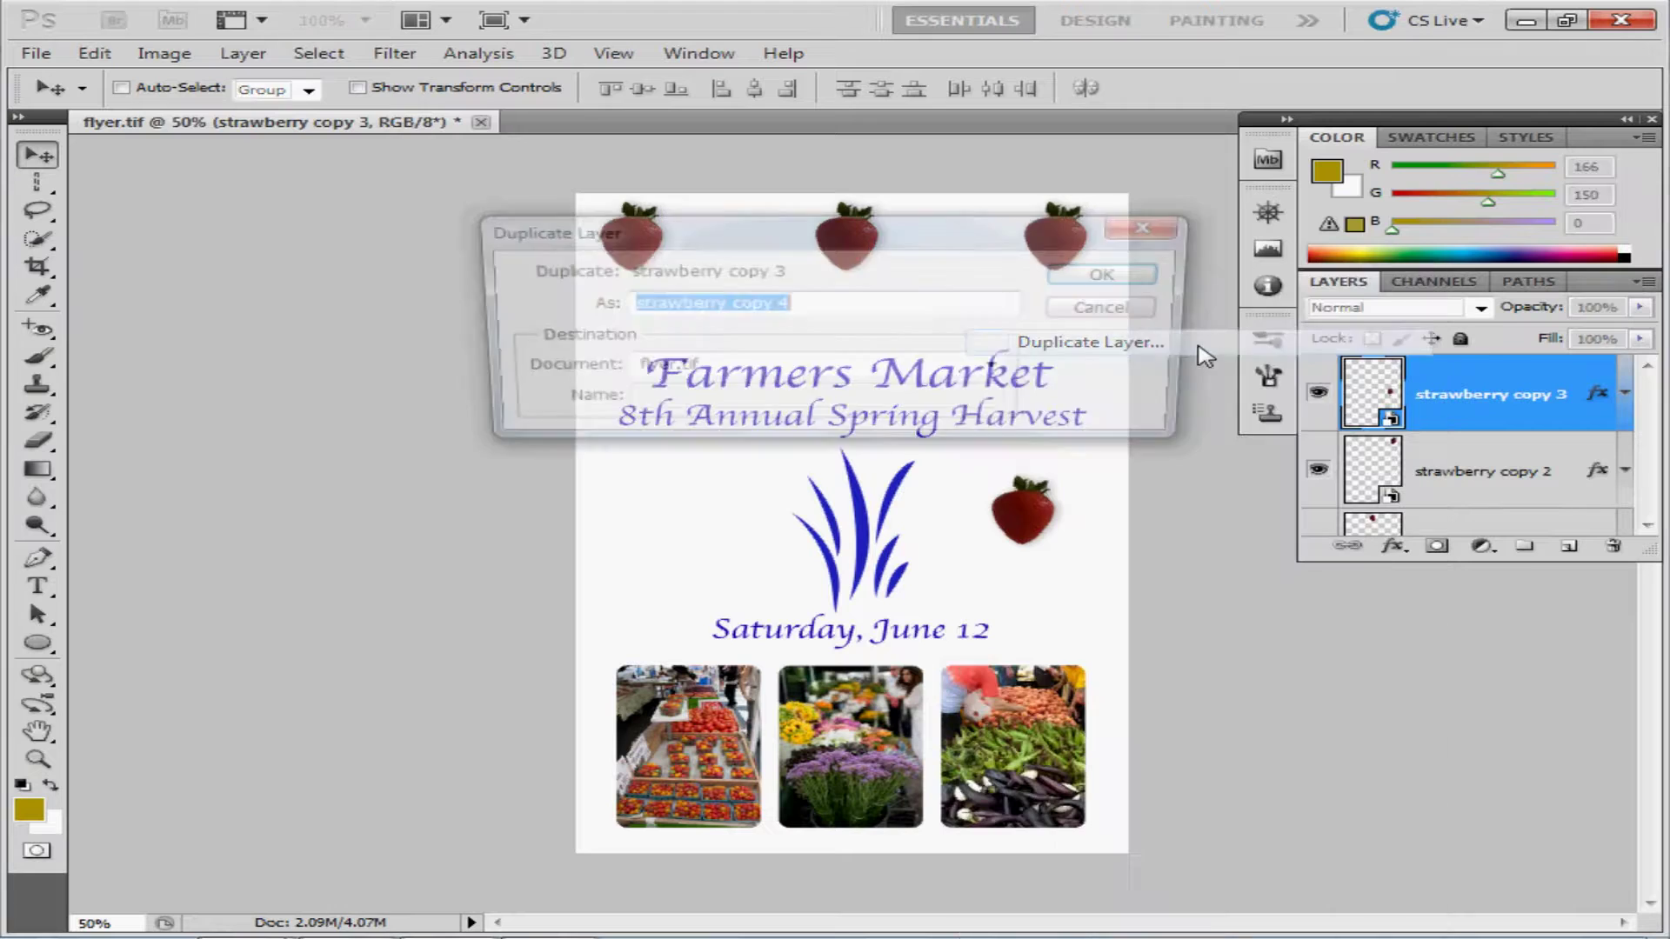
pyautogui.click(1107, 276)
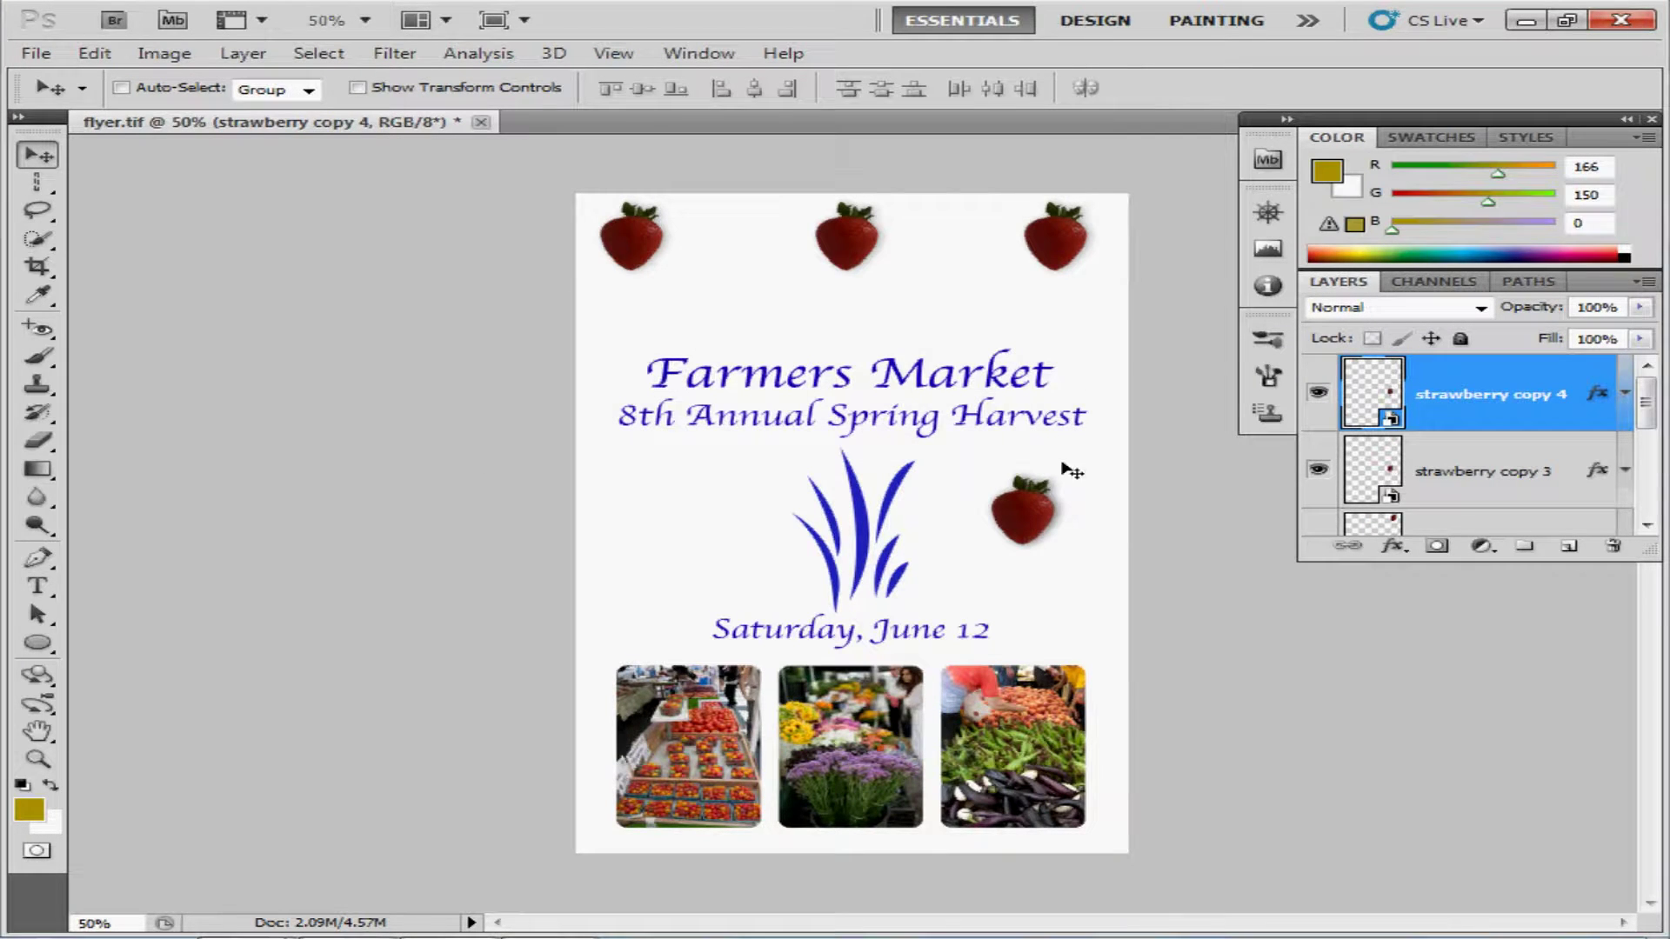
pyautogui.moveTo(1031, 513); pyautogui.dragTo(691, 513)
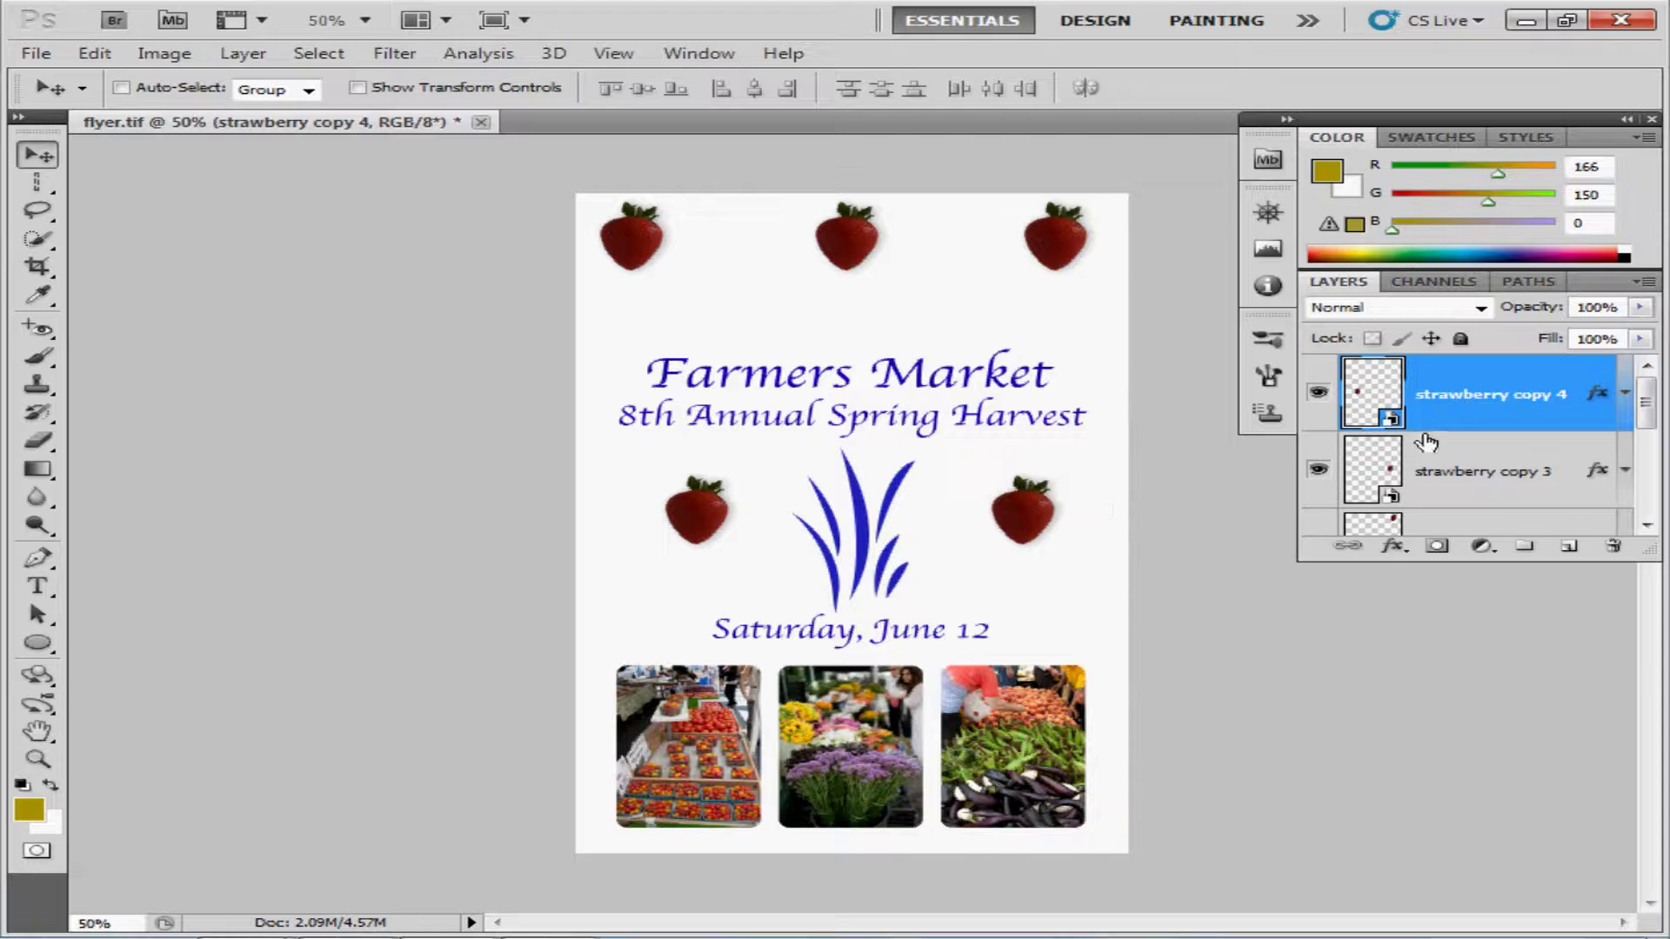
# - Use Free Transform to rotate strawberry copy 4 clockwise by about 19°
pyautogui.click(94, 53)
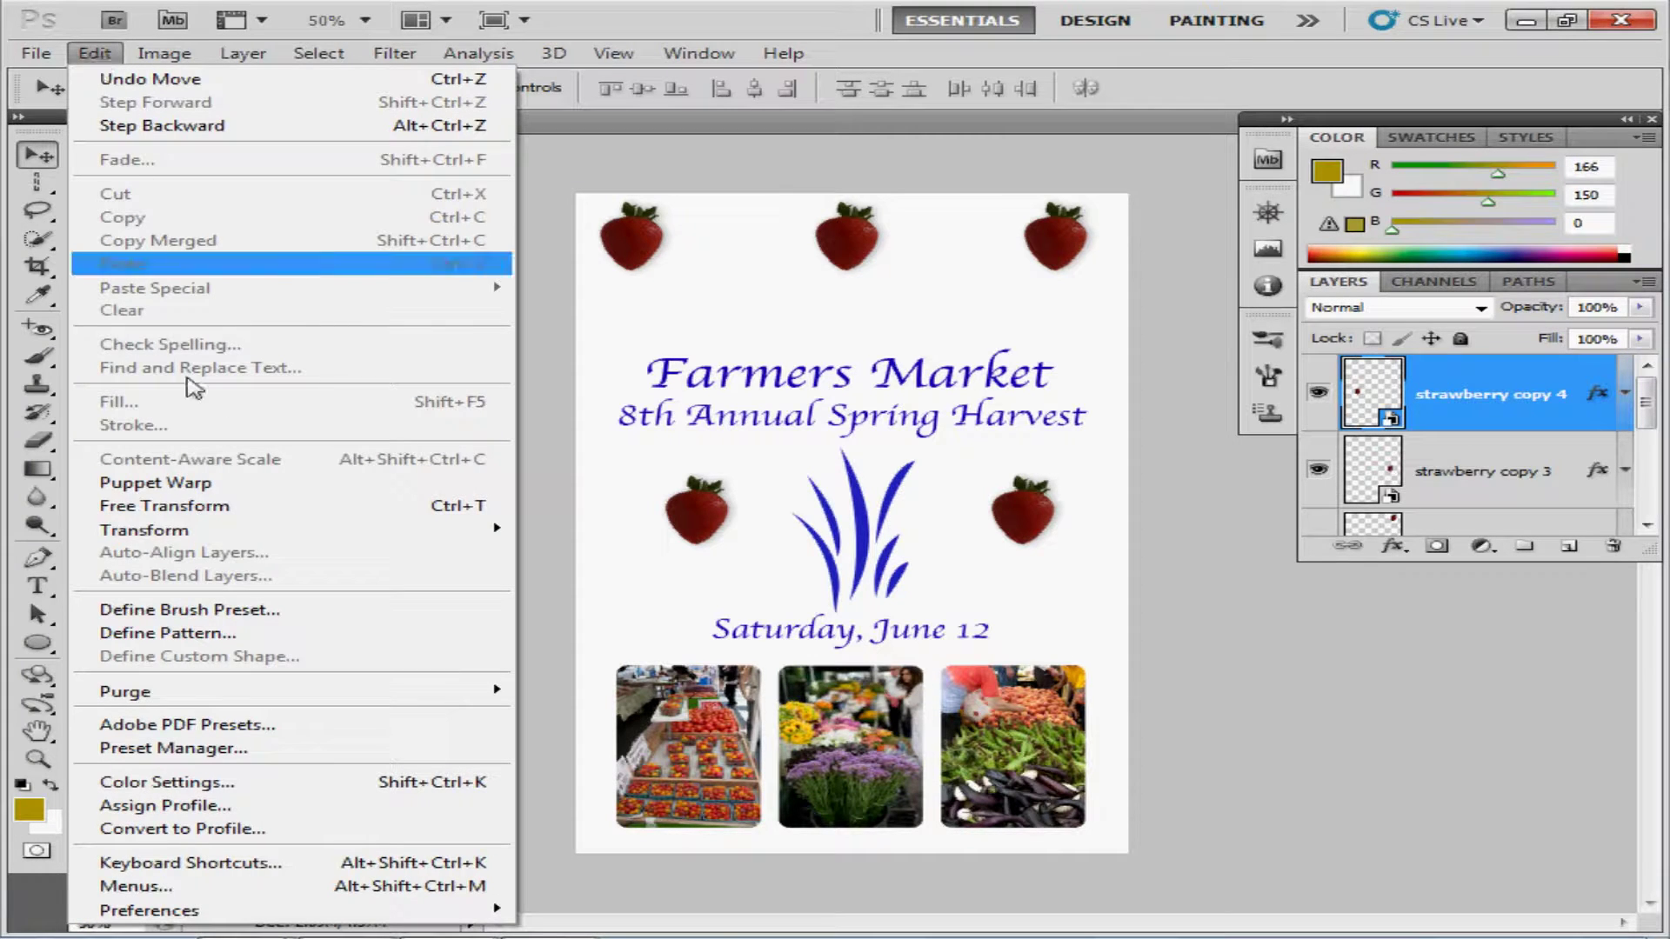
pyautogui.click(261, 505)
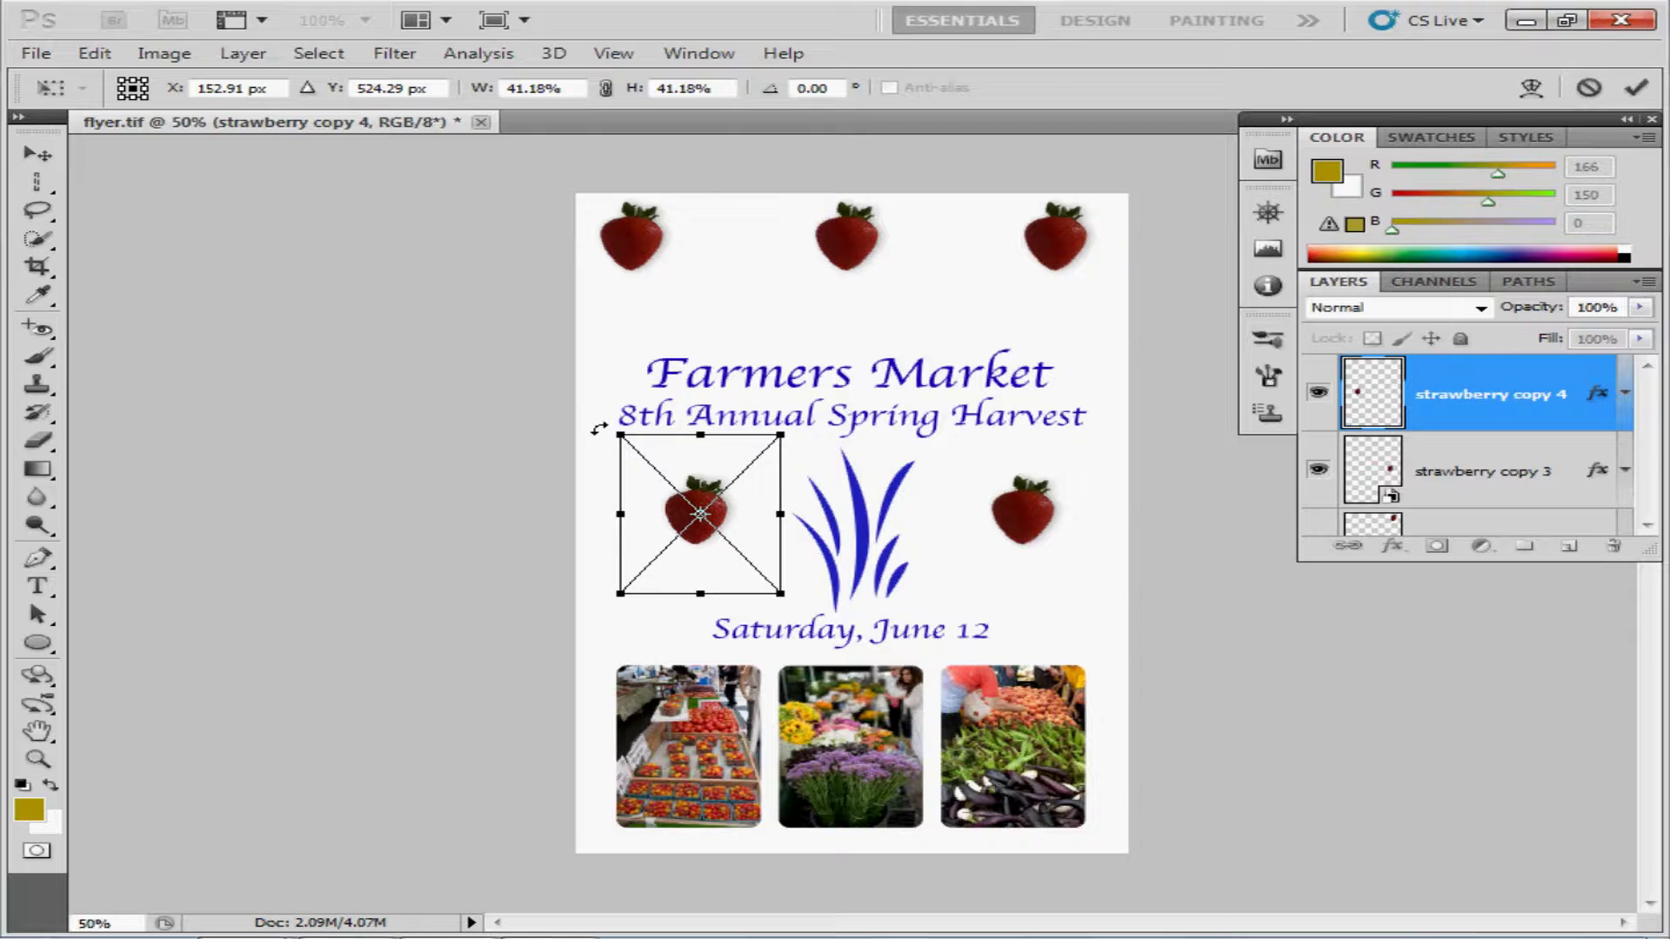
pyautogui.moveTo(598, 428); pyautogui.dragTo(658, 420)
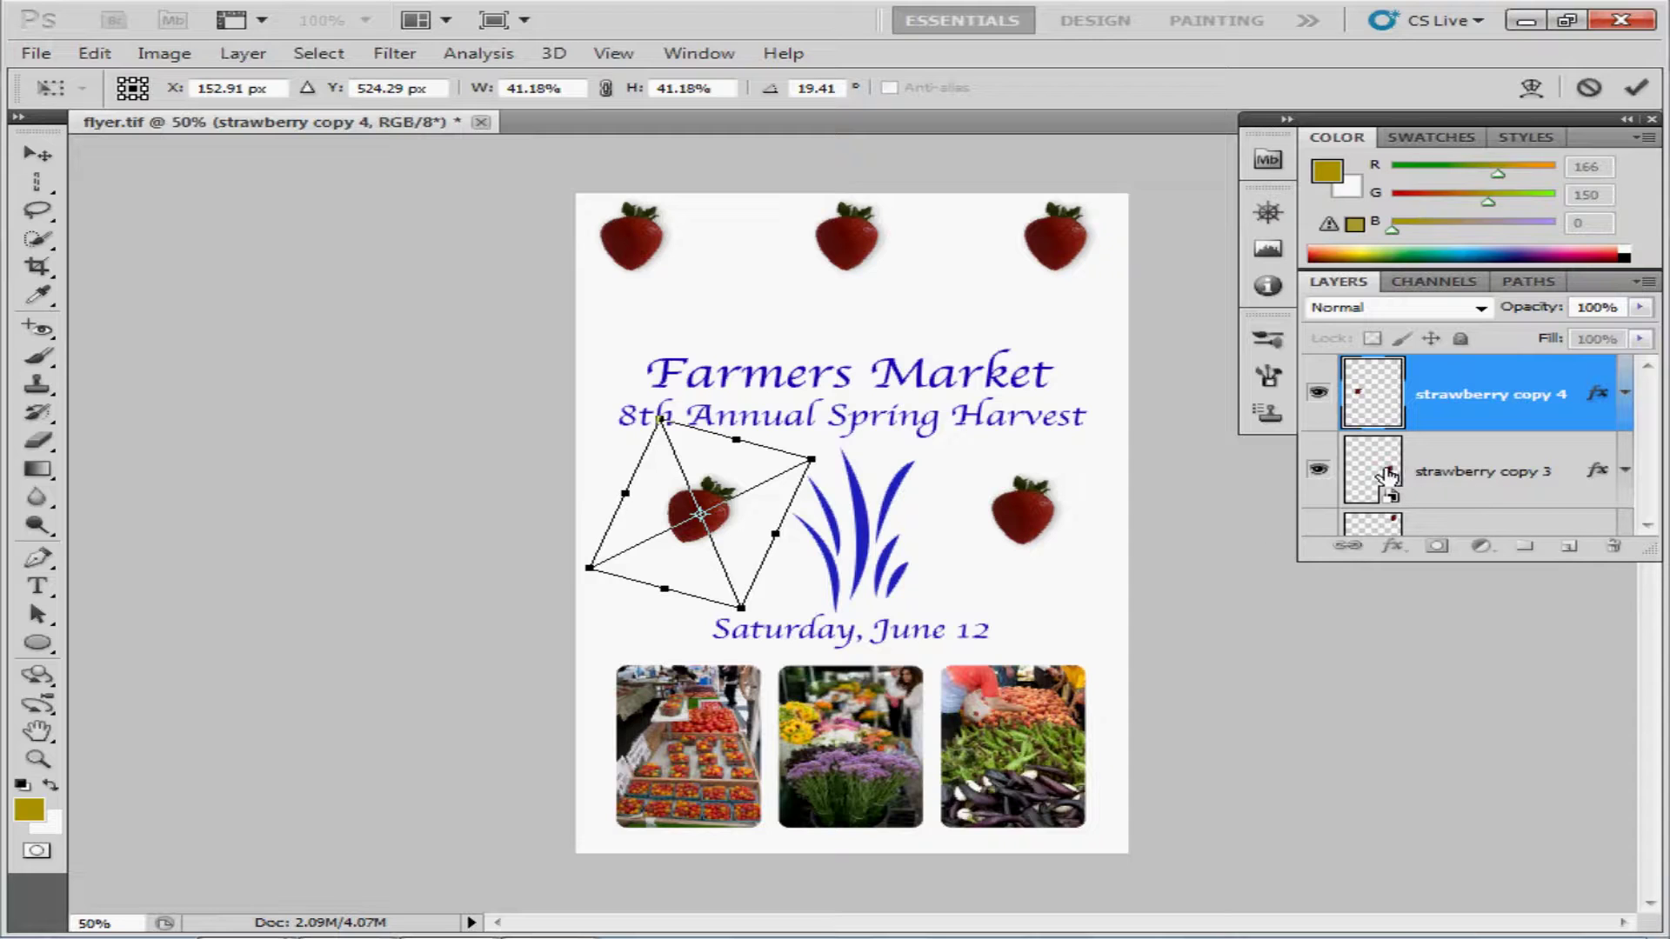
pyautogui.press('Escape')
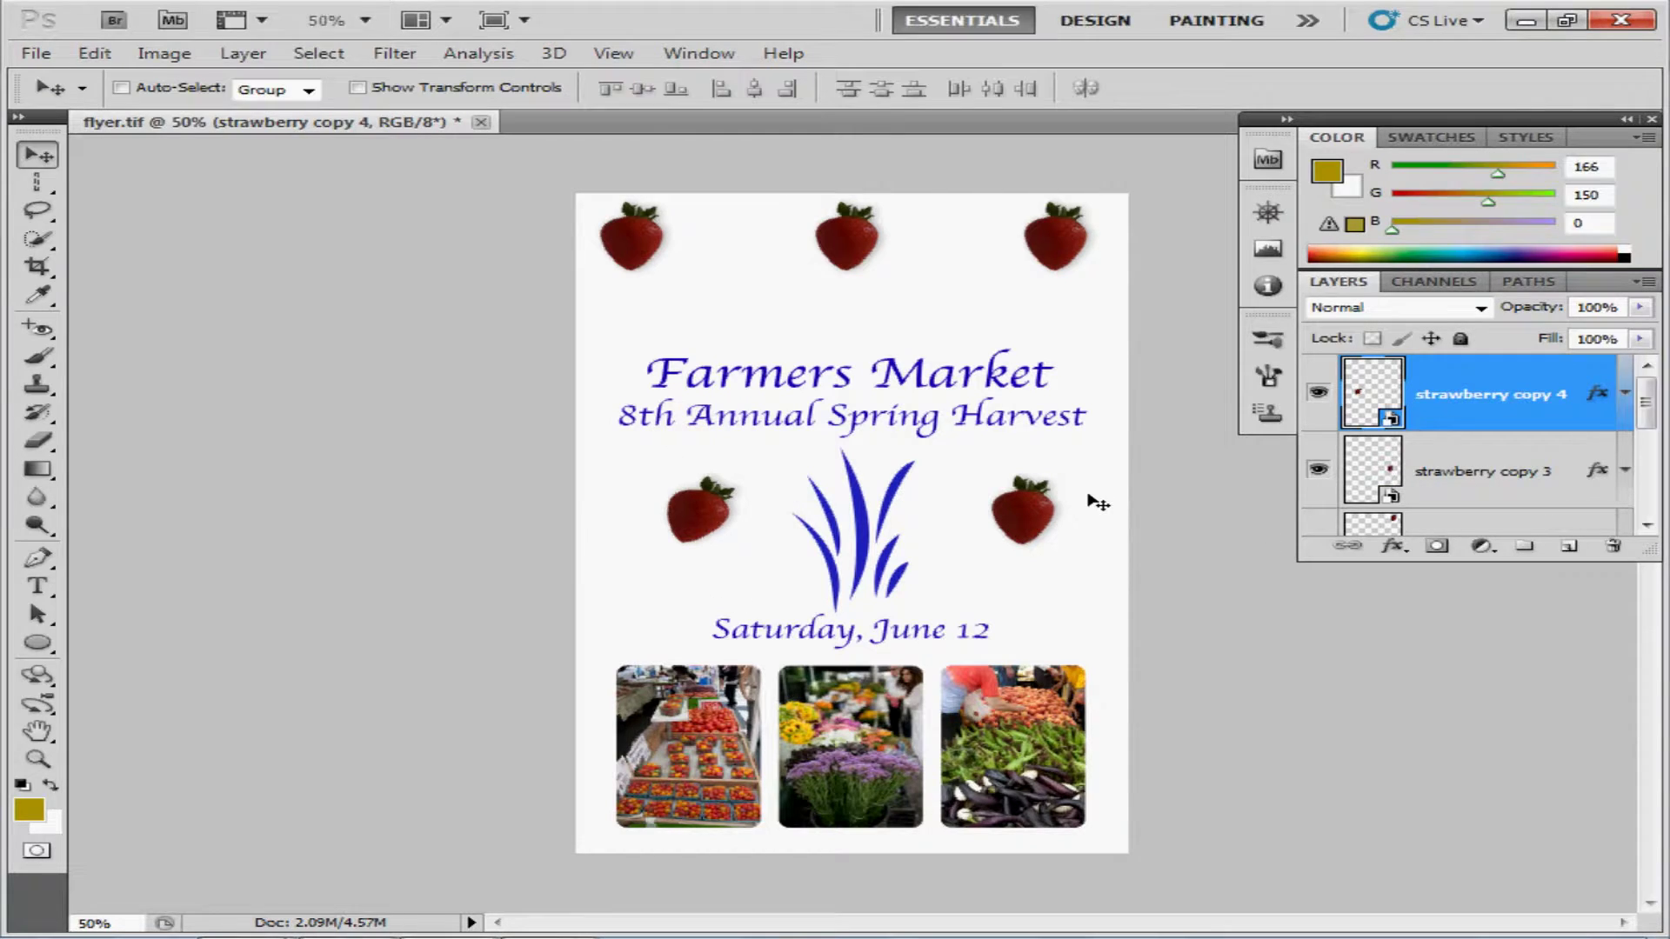
# - Use Free Transform on strawberry copy 3 to reduce its height to about 39.6% and rotate it counterclockwise by about 9°
pyautogui.click(1429, 486)
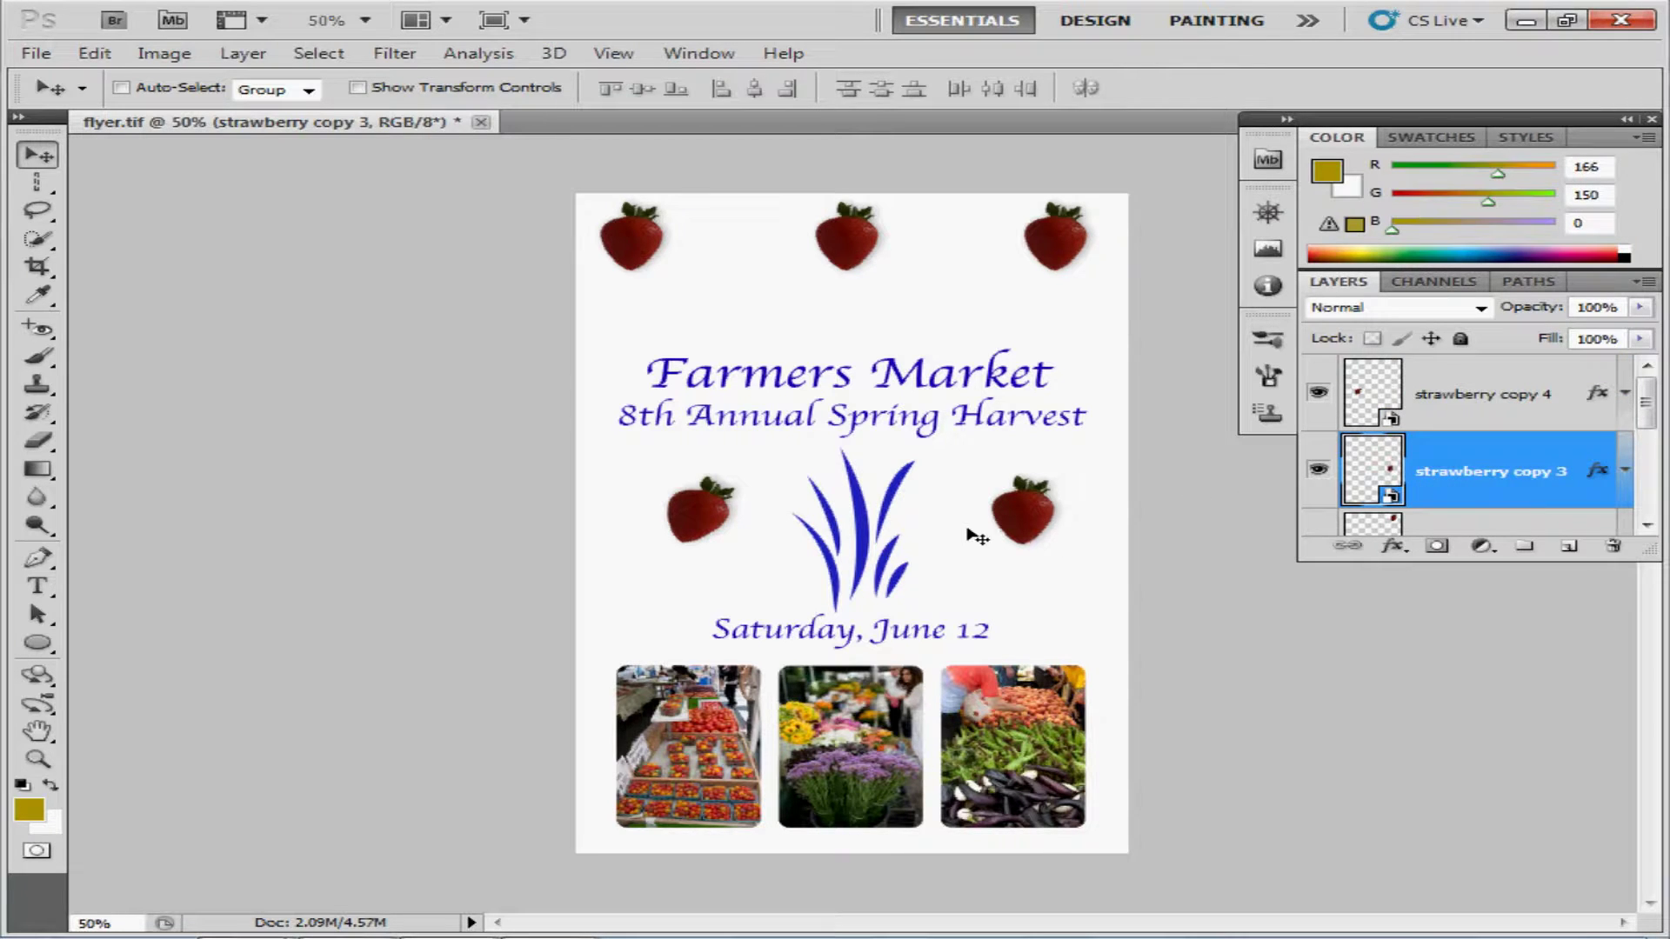
pyautogui.click(94, 53)
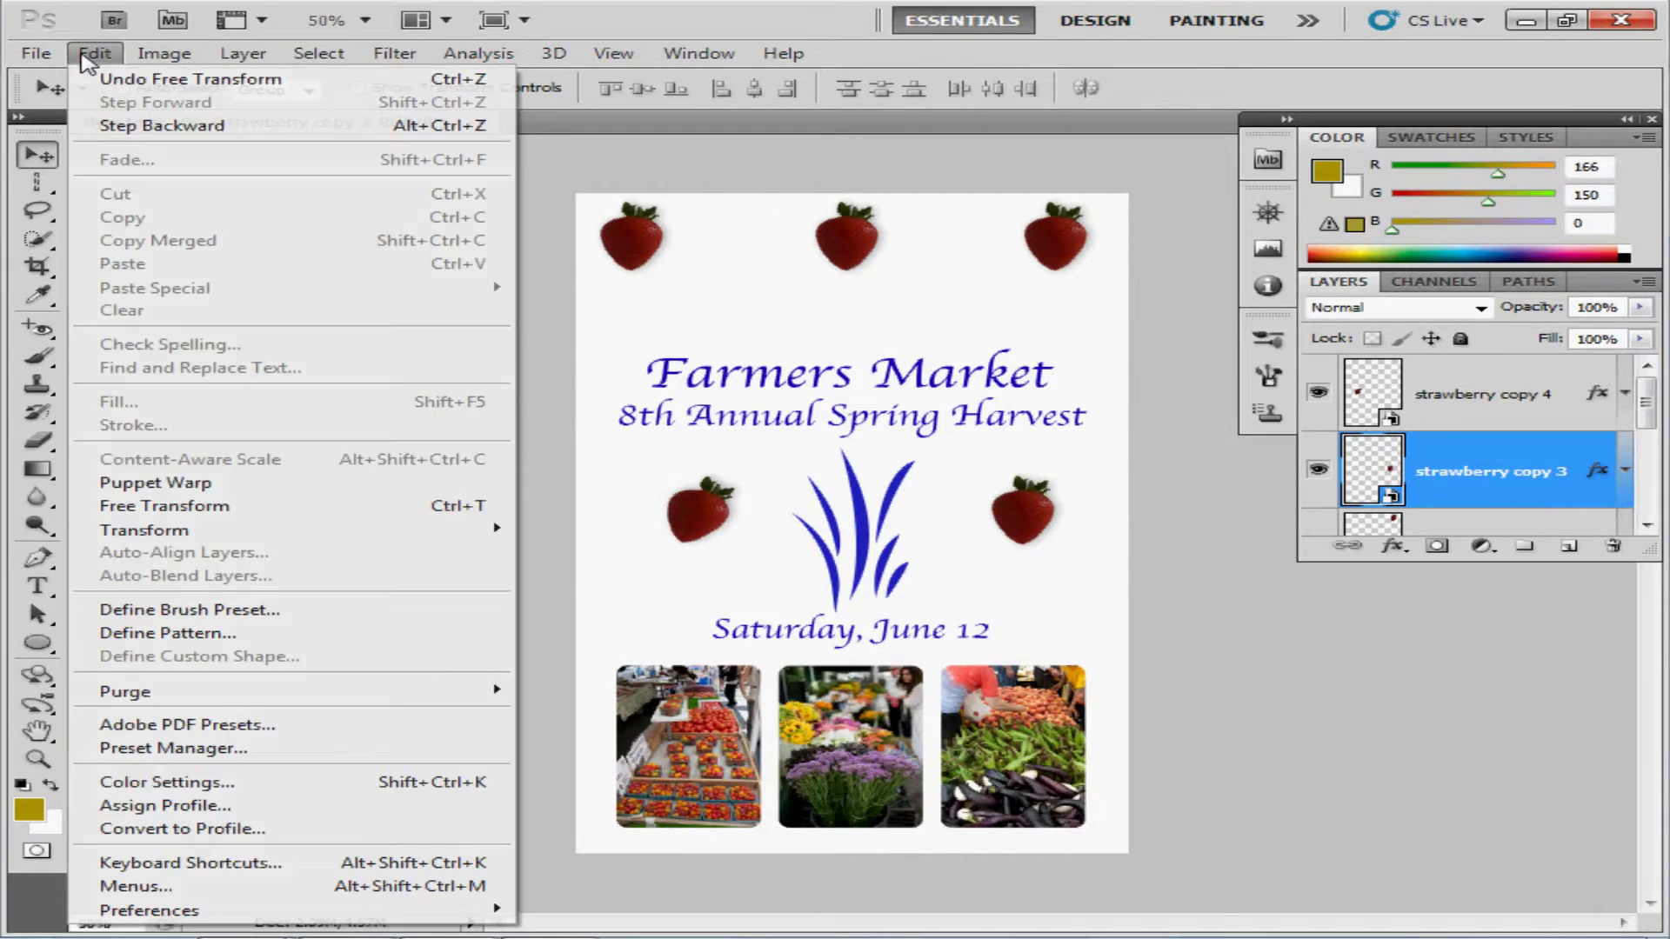
pyautogui.click(261, 520)
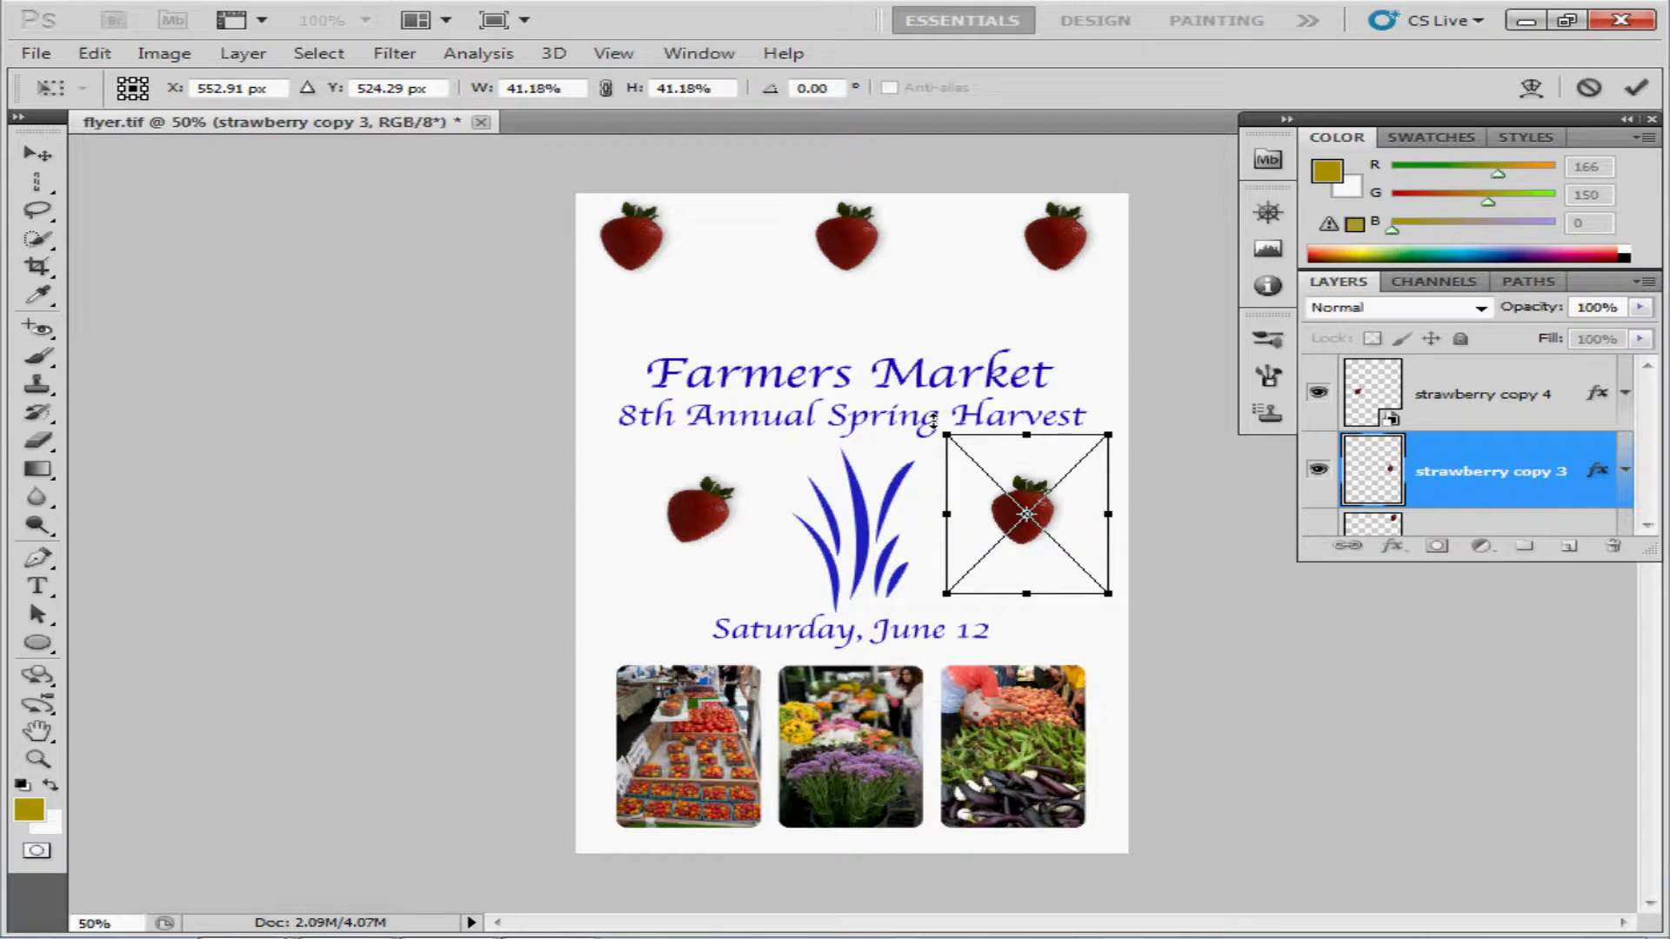
pyautogui.moveTo(933, 422); pyautogui.dragTo(909, 449)
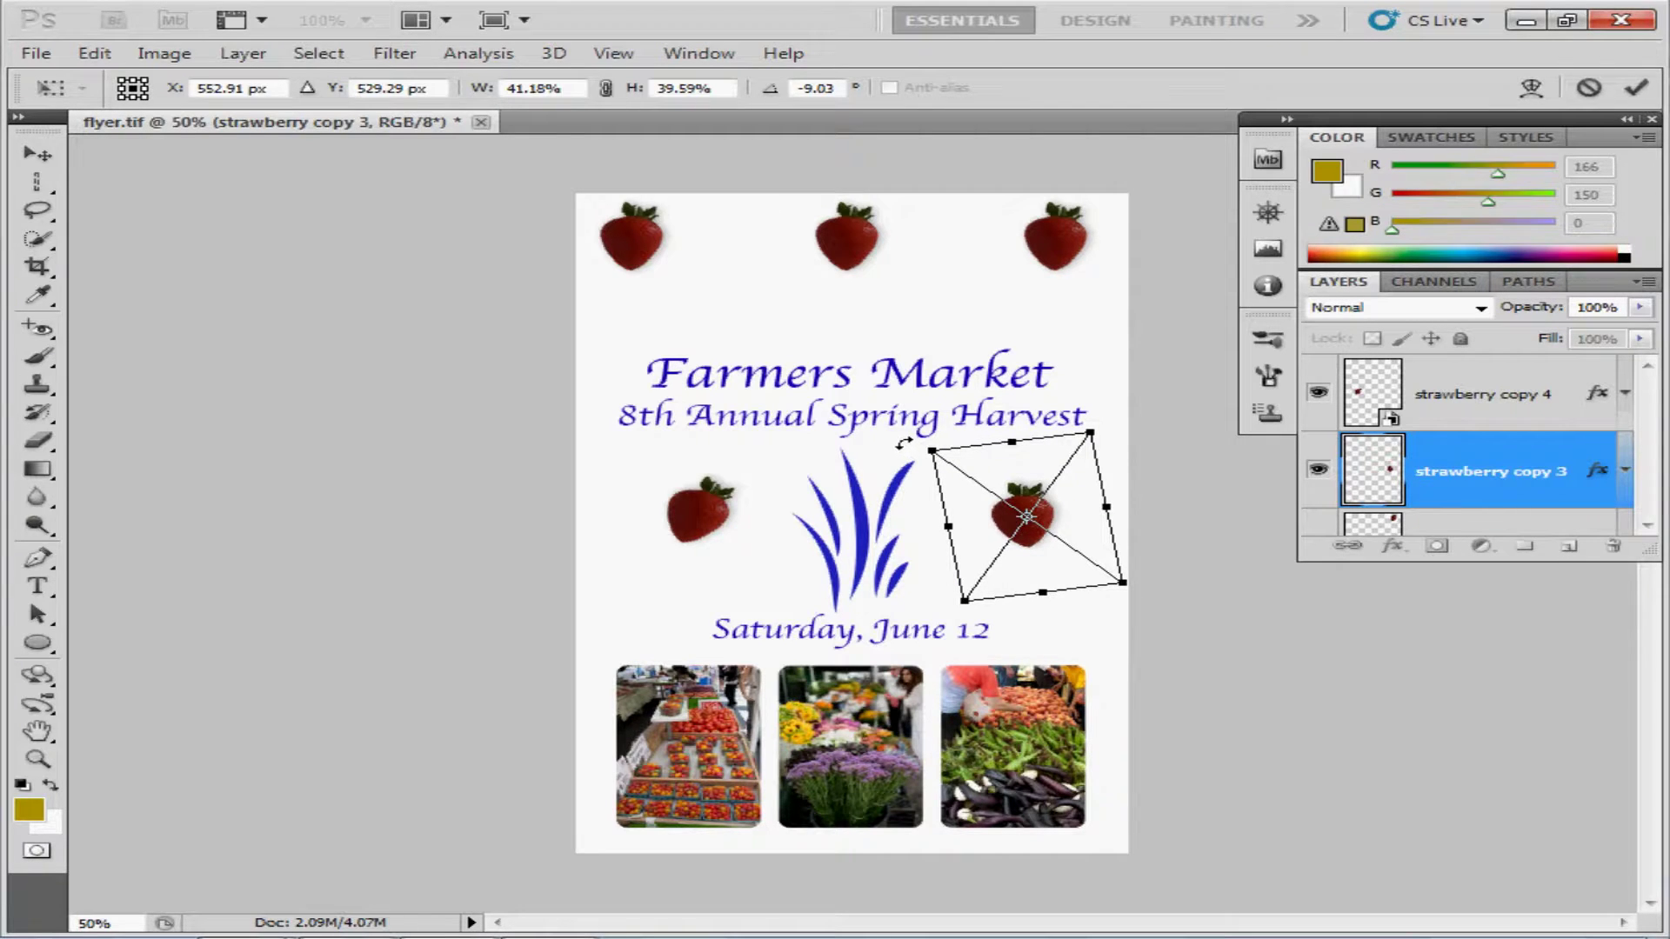
pyautogui.press('Return')
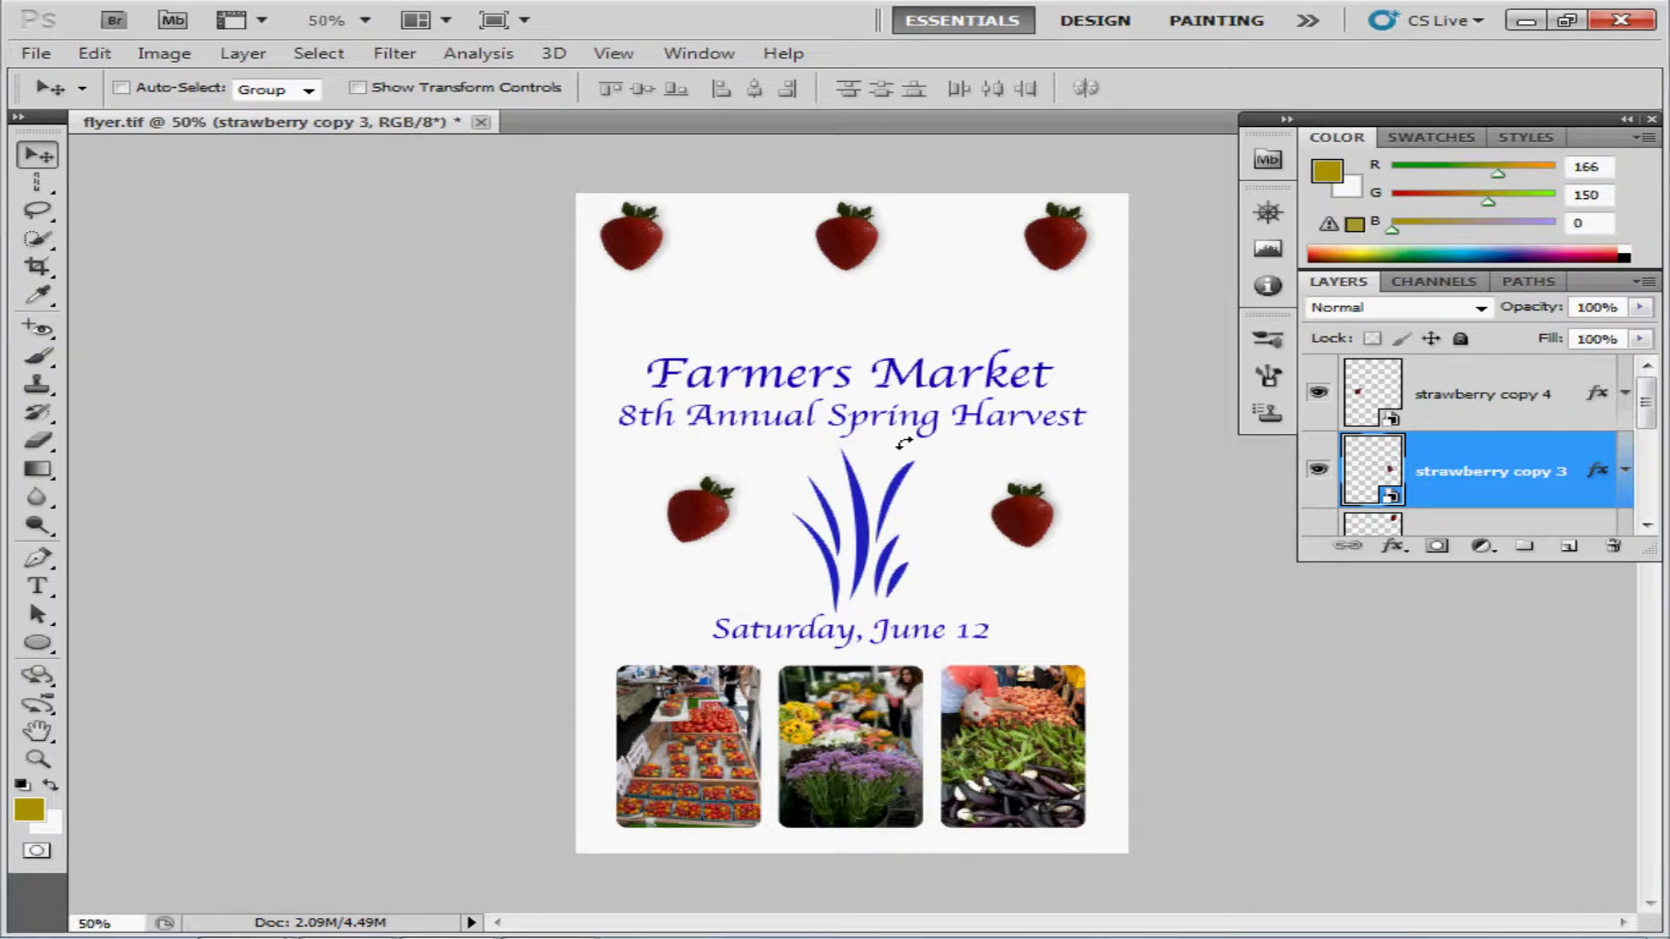
# - Open the smart object contents of strawberry copy 3 for editing
pyautogui.doubleClick(1392, 500)
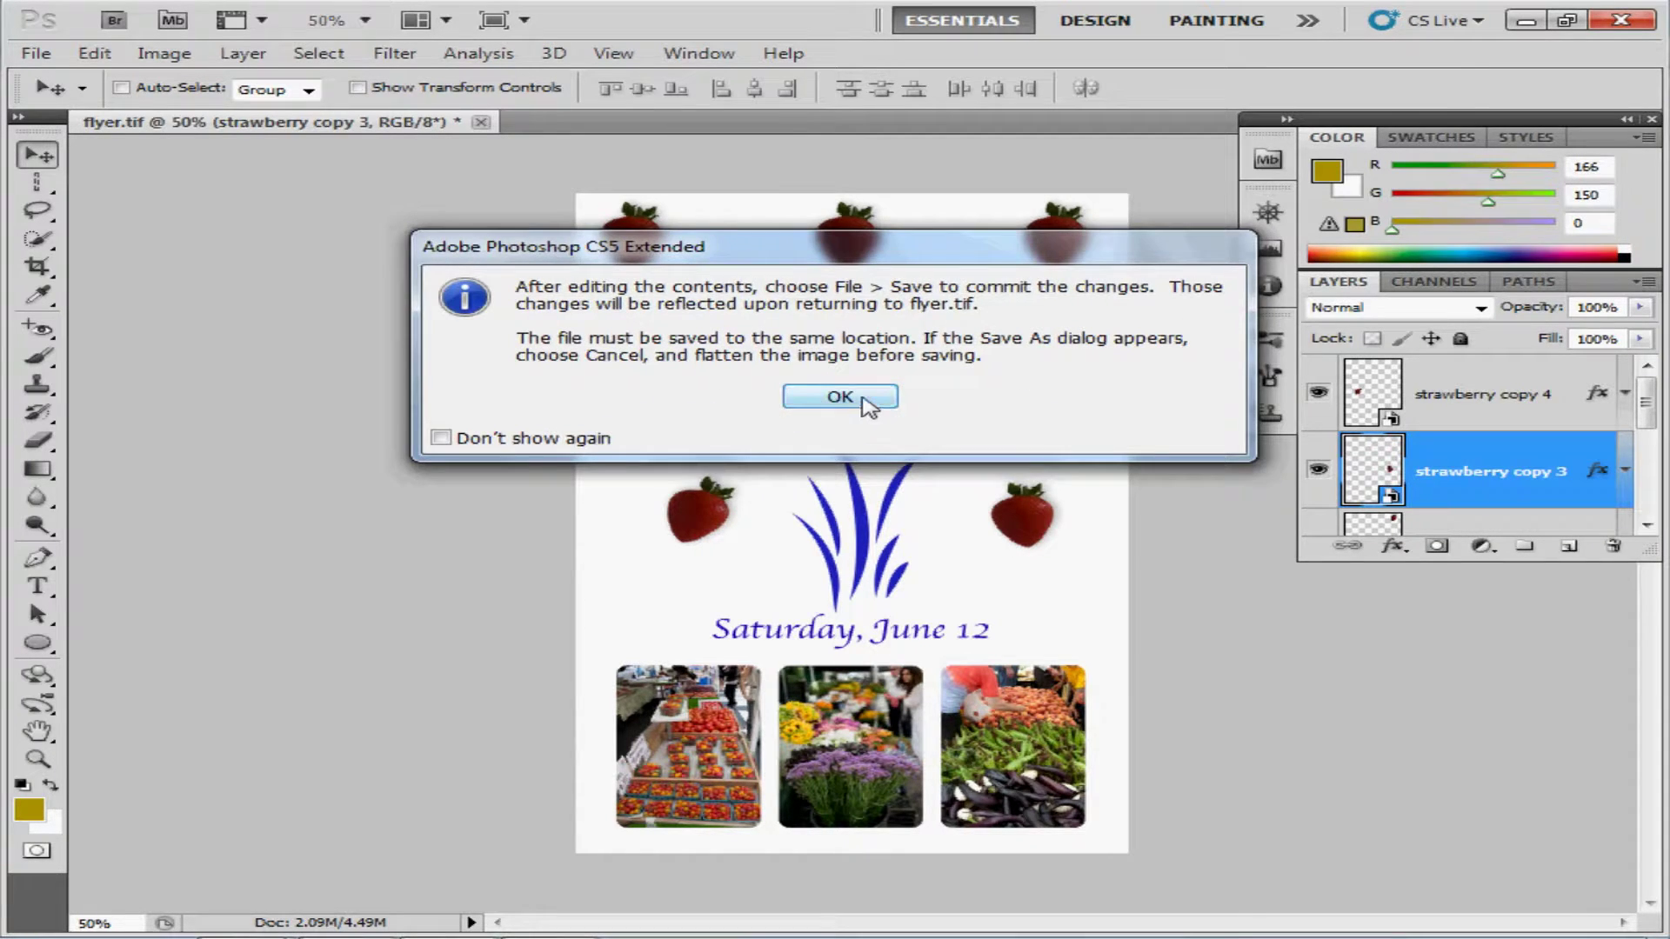
pyautogui.click(866, 403)
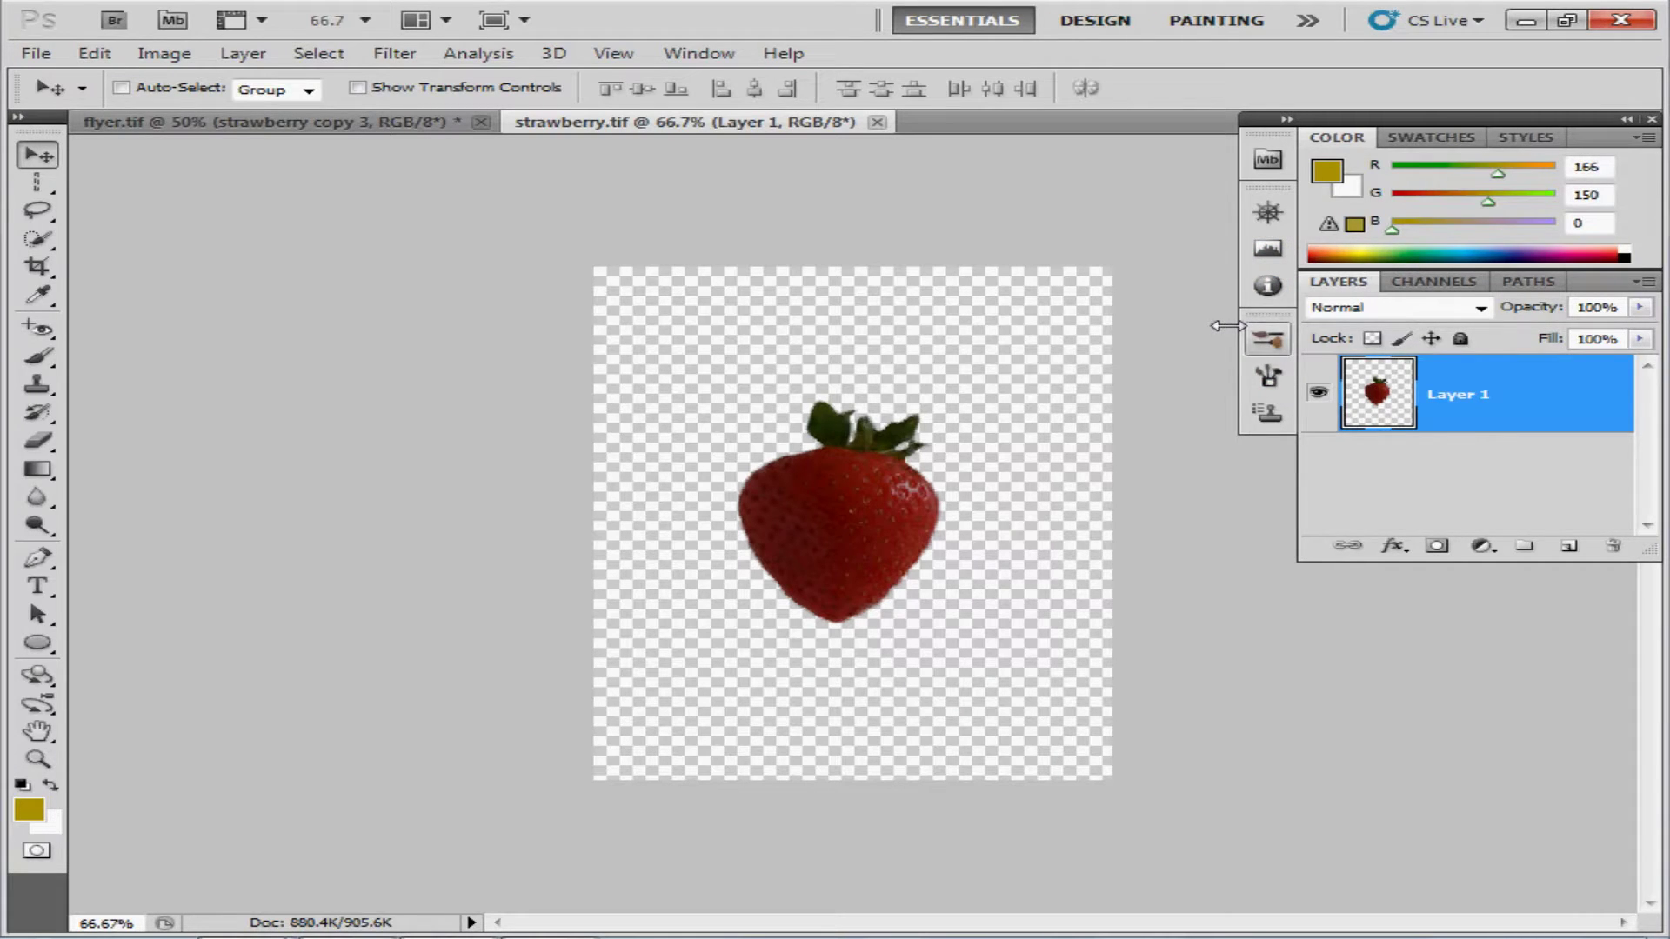
pyautogui.click(1267, 251)
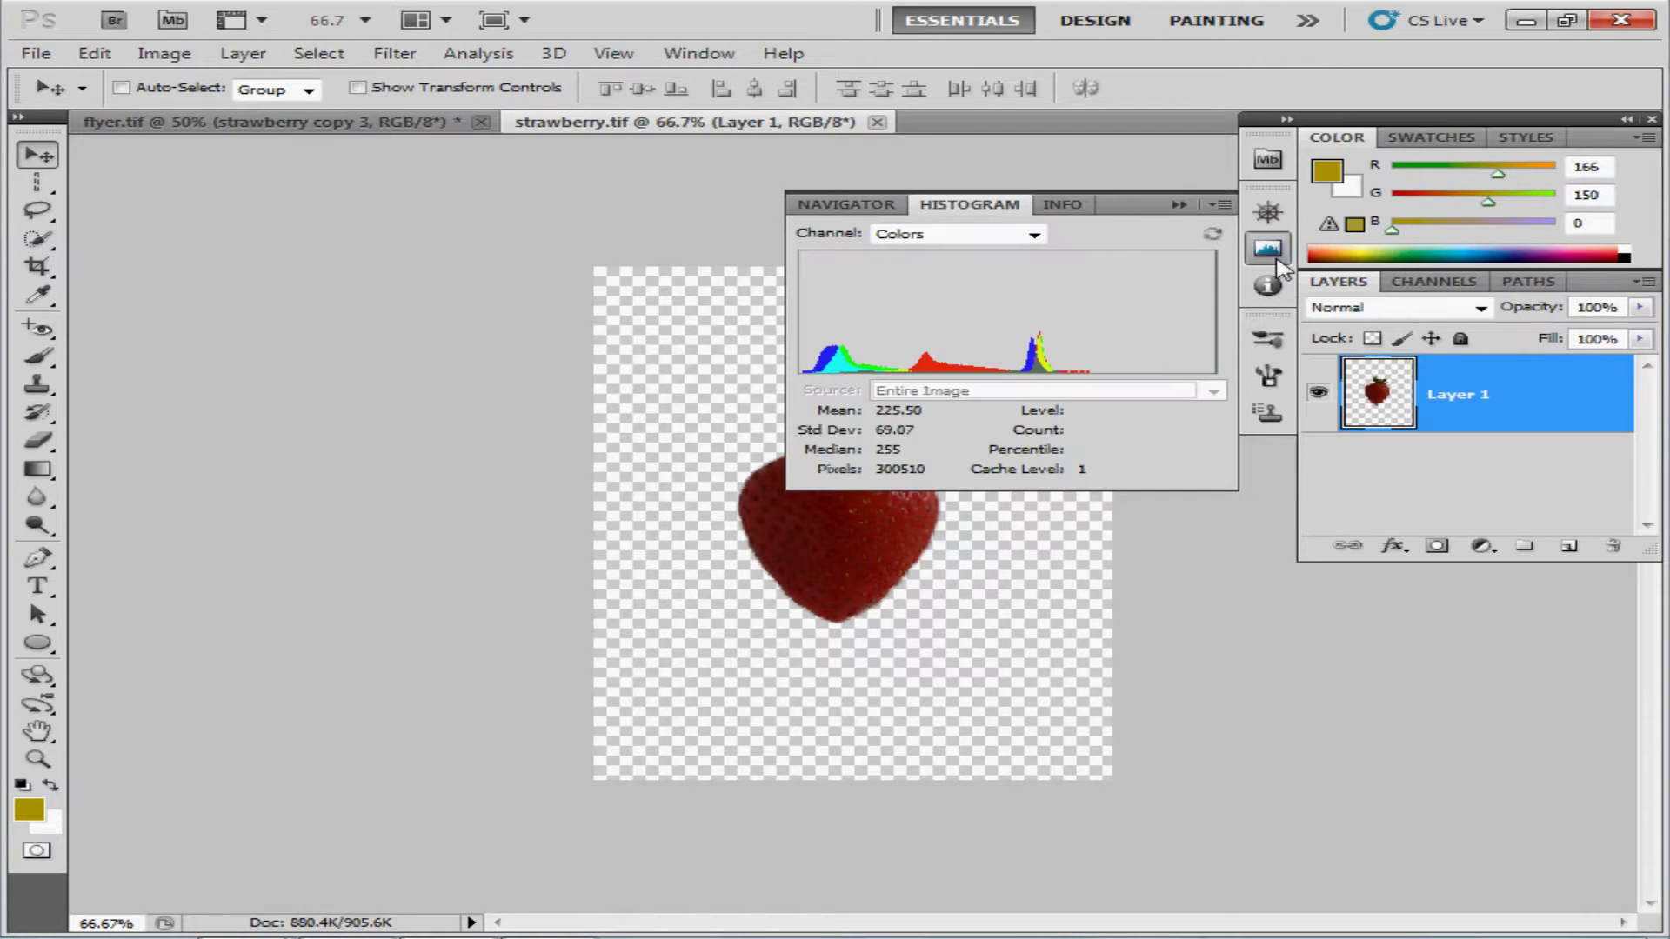
pyautogui.click(1268, 214)
pyautogui.click(1282, 163)
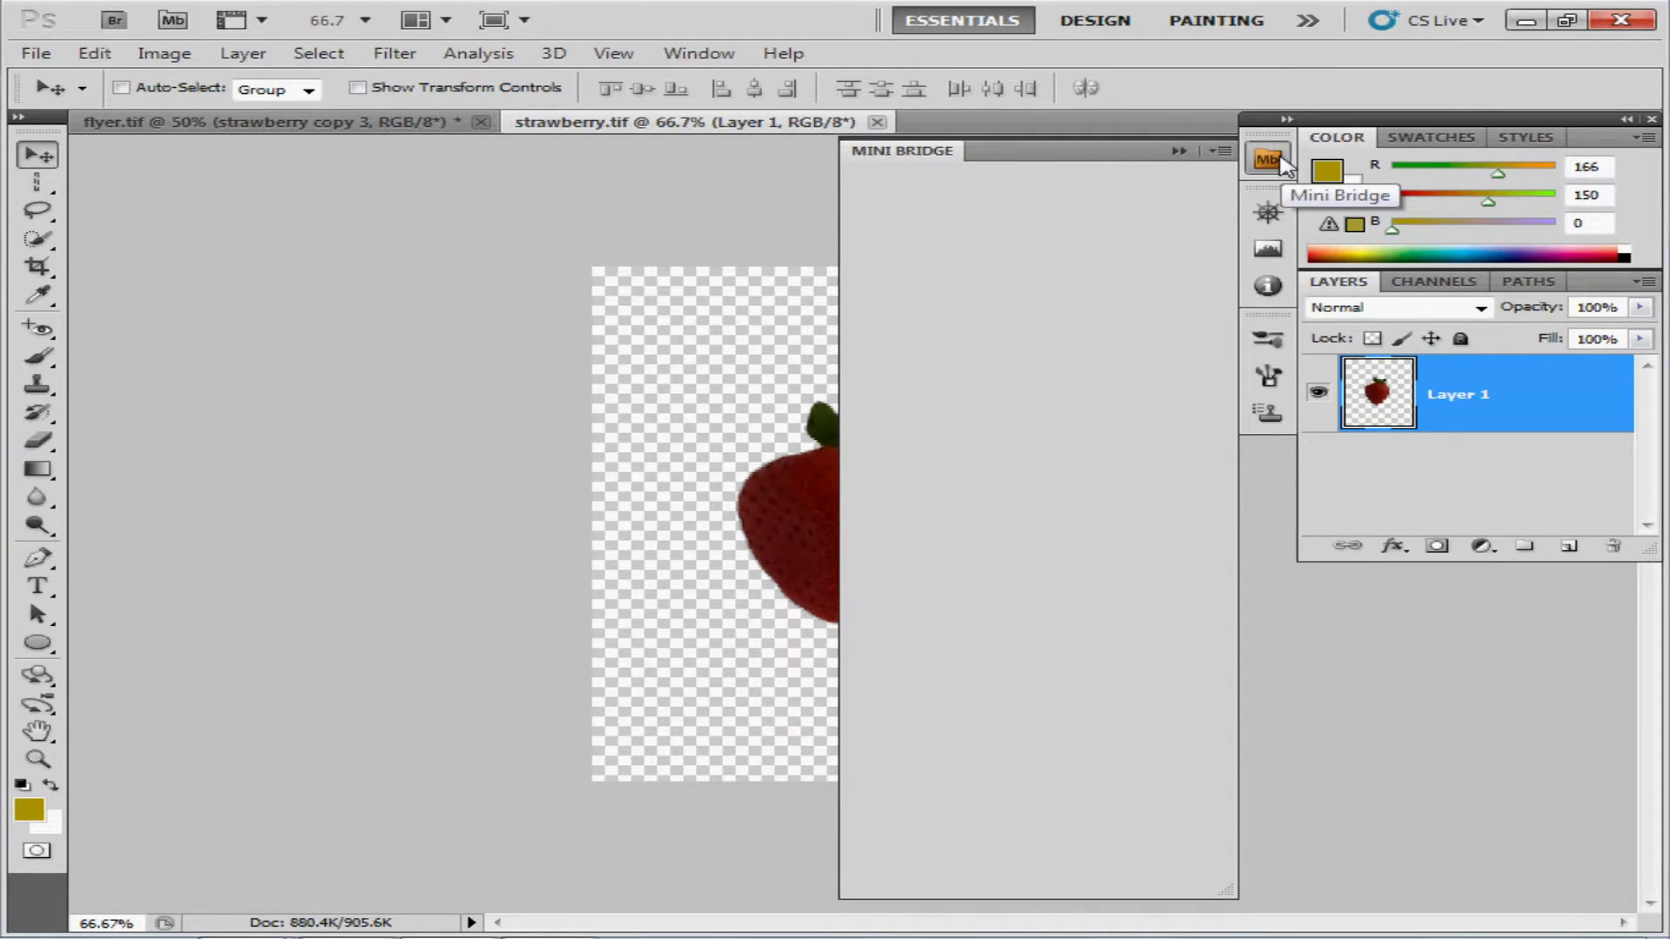
pyautogui.click(1271, 342)
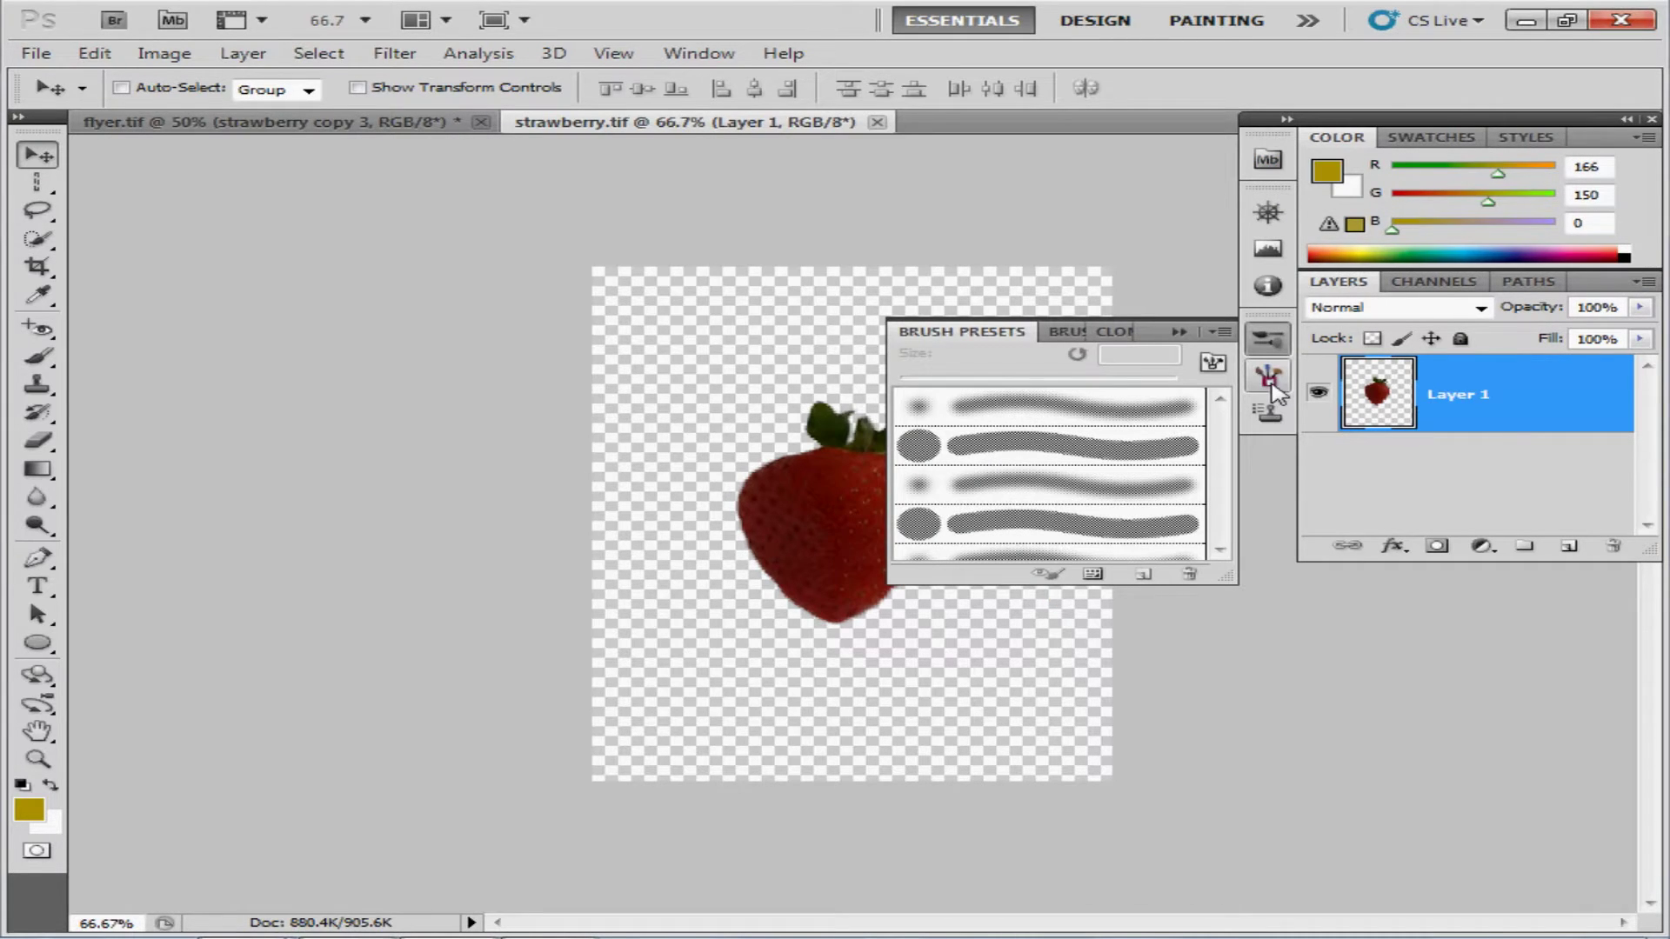
pyautogui.click(1270, 377)
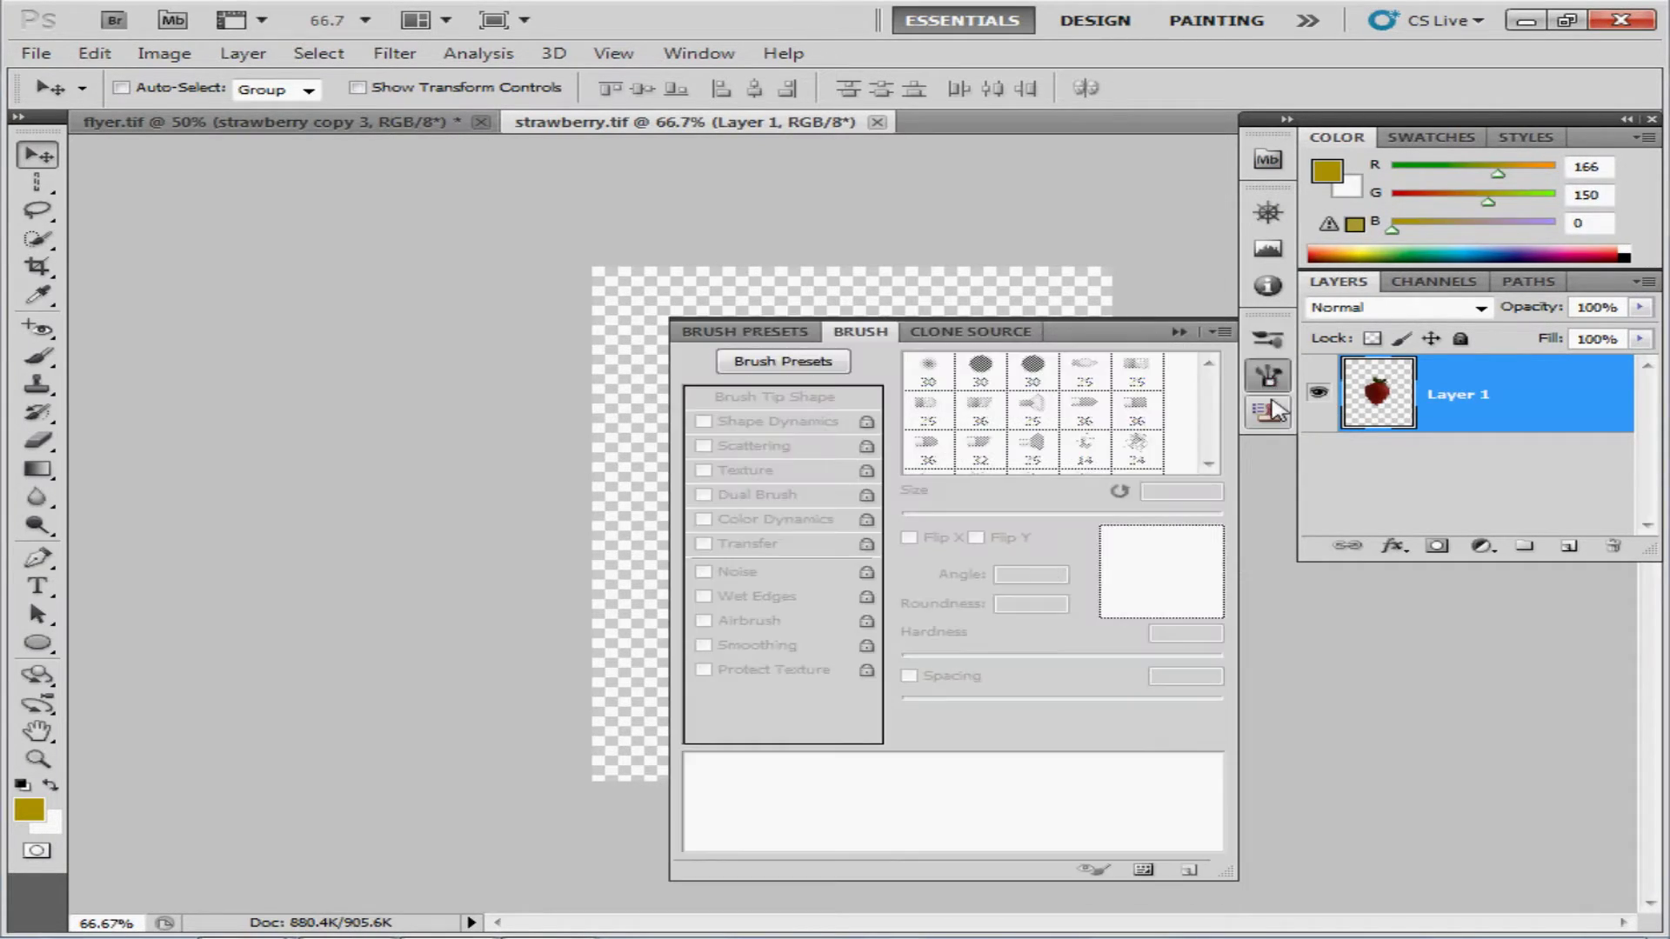
pyautogui.click(1269, 414)
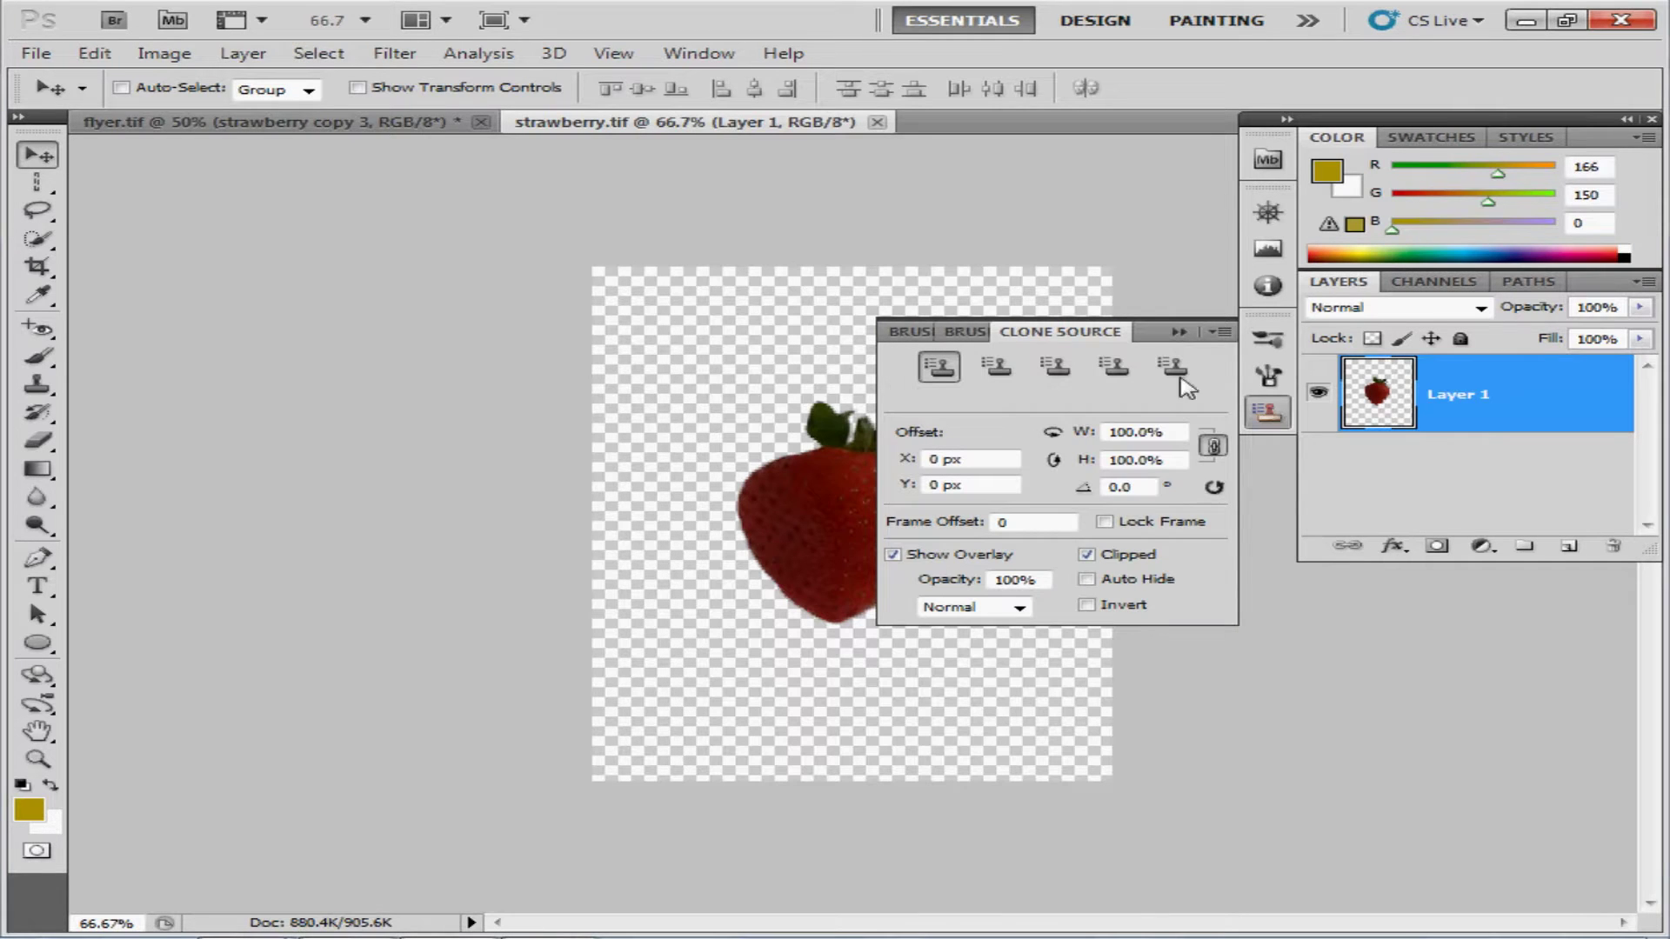
# - Show the Adjustments panel, add a Hue/Saturation adjustment layer above Layer 1, and close the Clone Source panel group
pyautogui.click(736, 59)
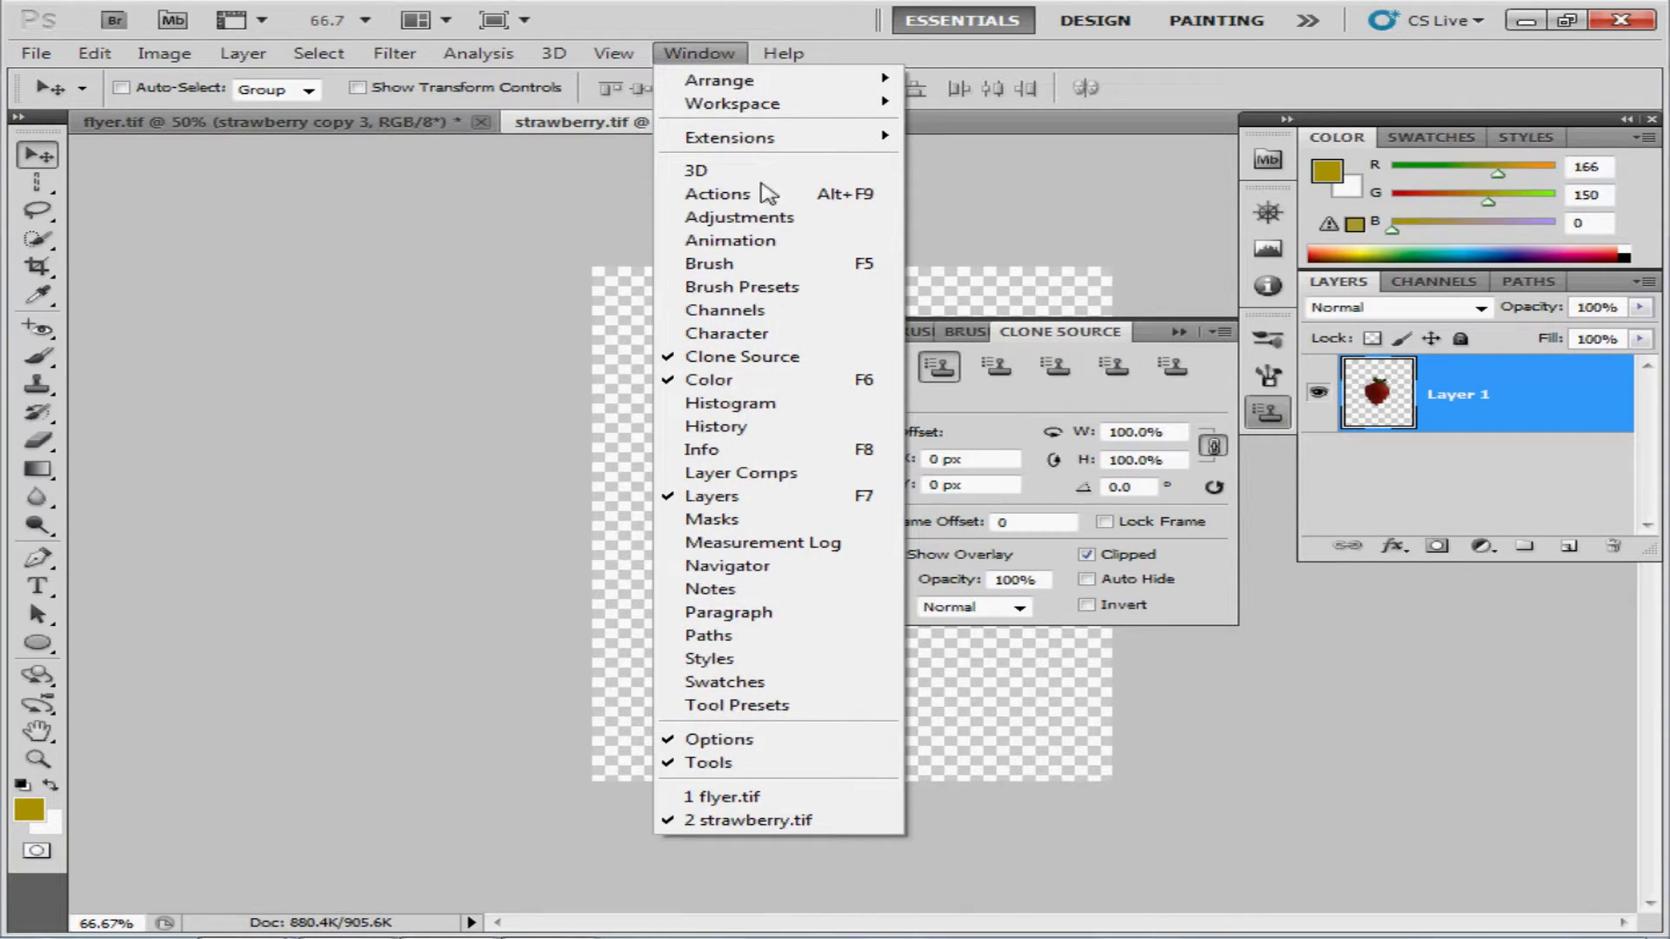
pyautogui.click(789, 220)
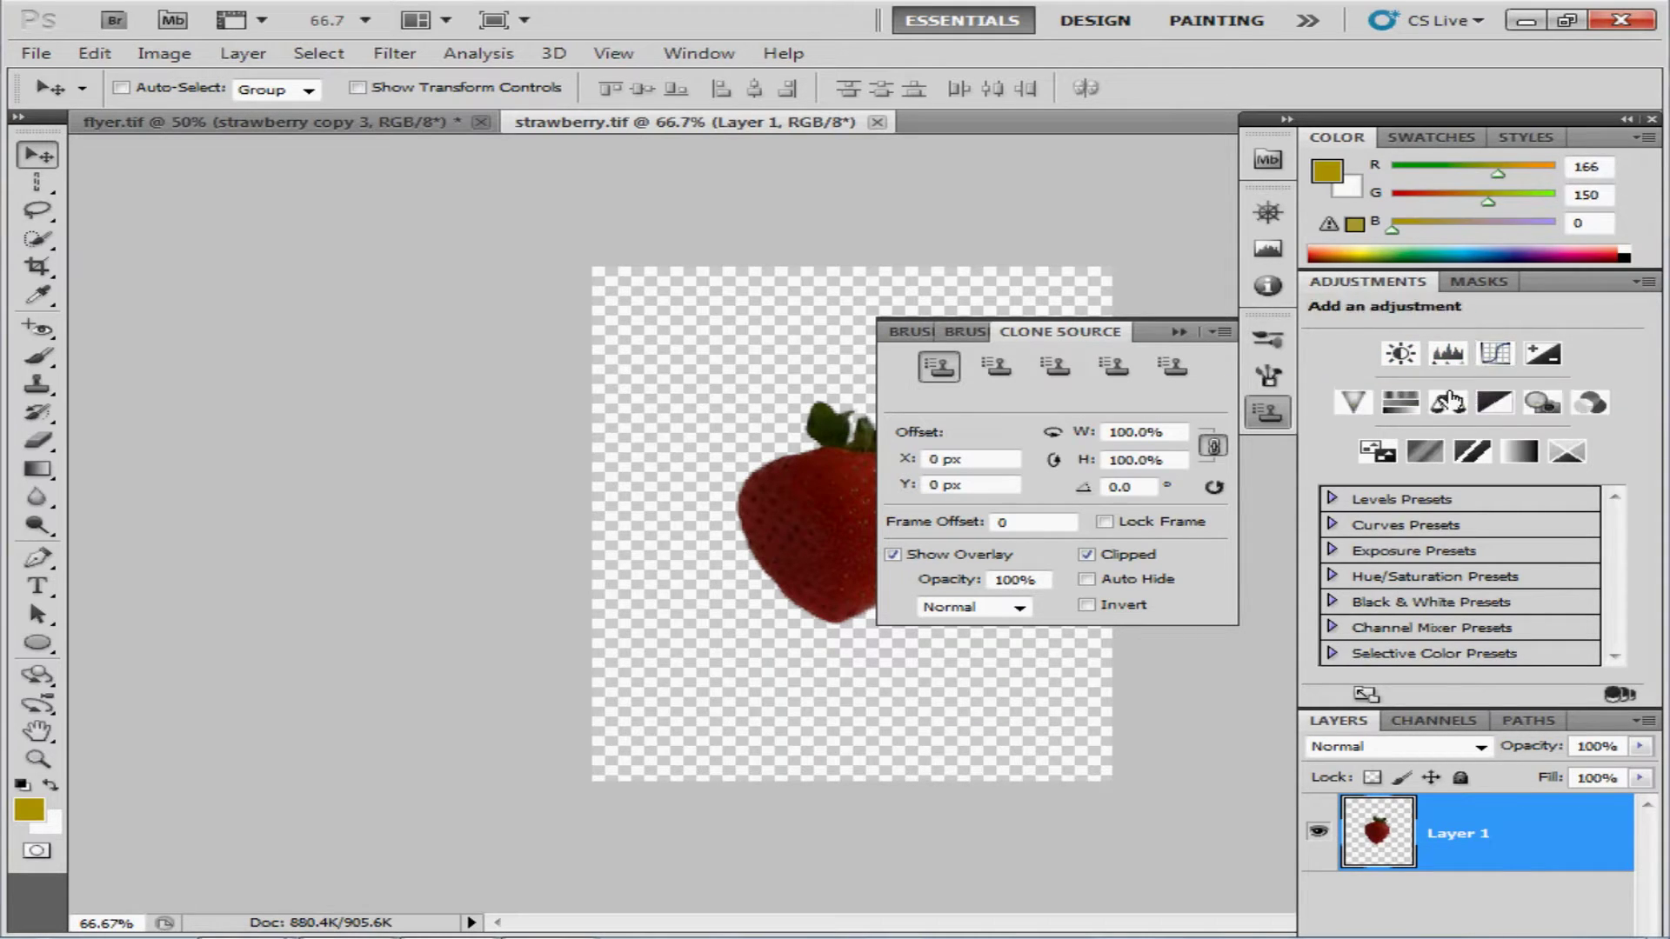
pyautogui.click(1401, 403)
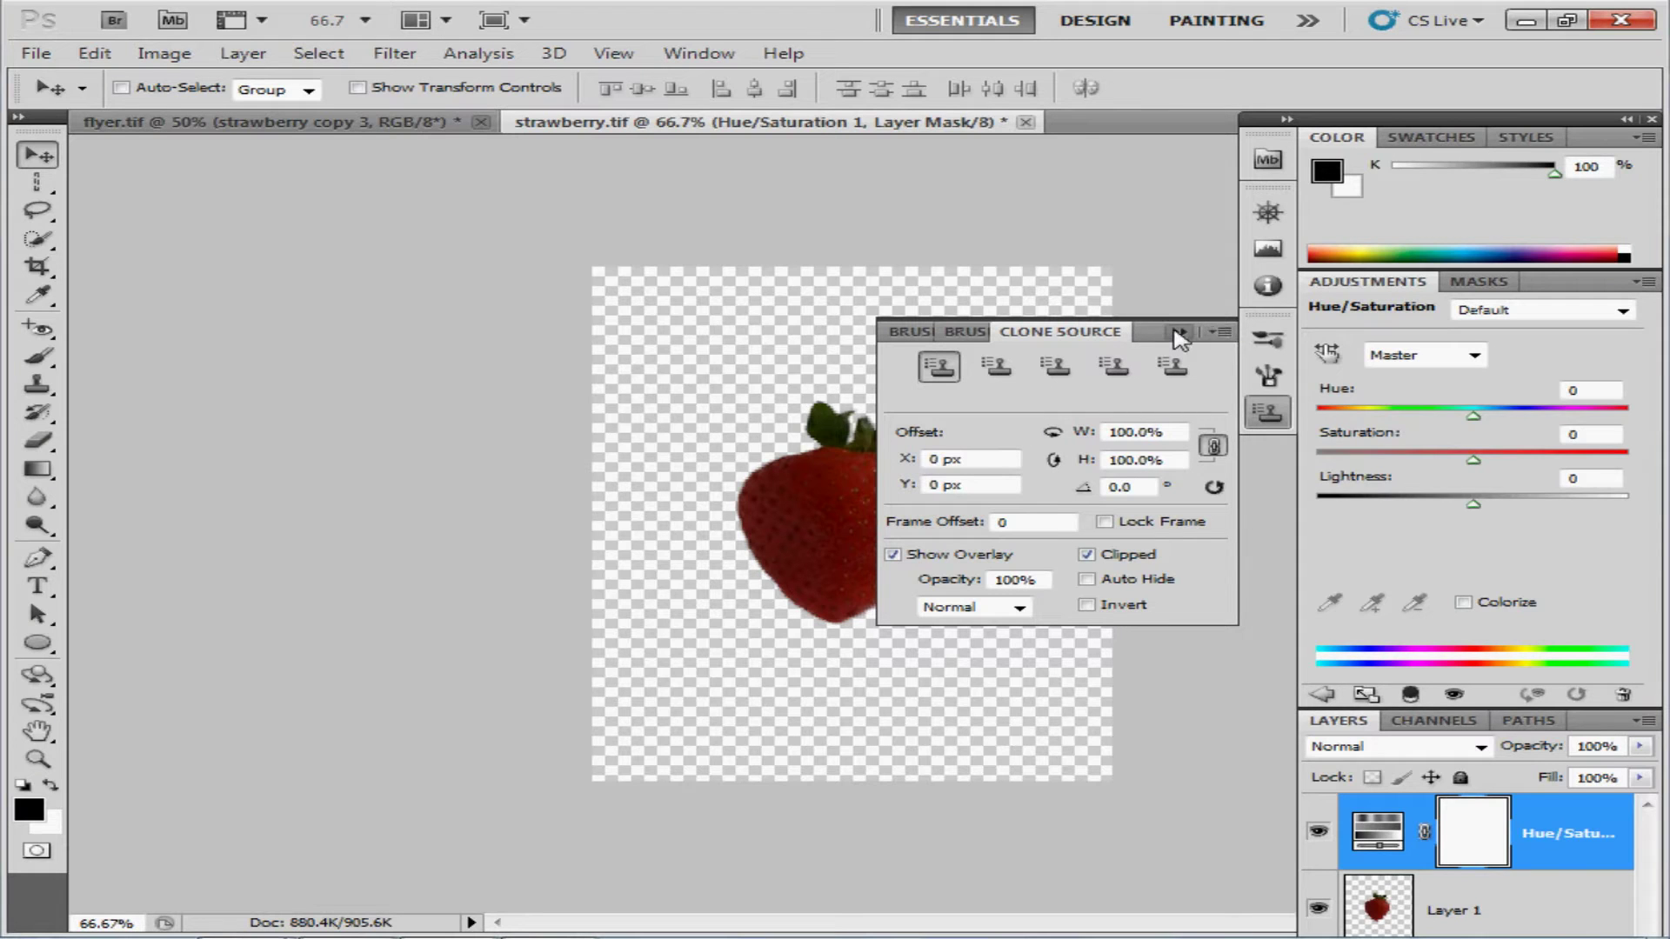
pyautogui.click(1220, 332)
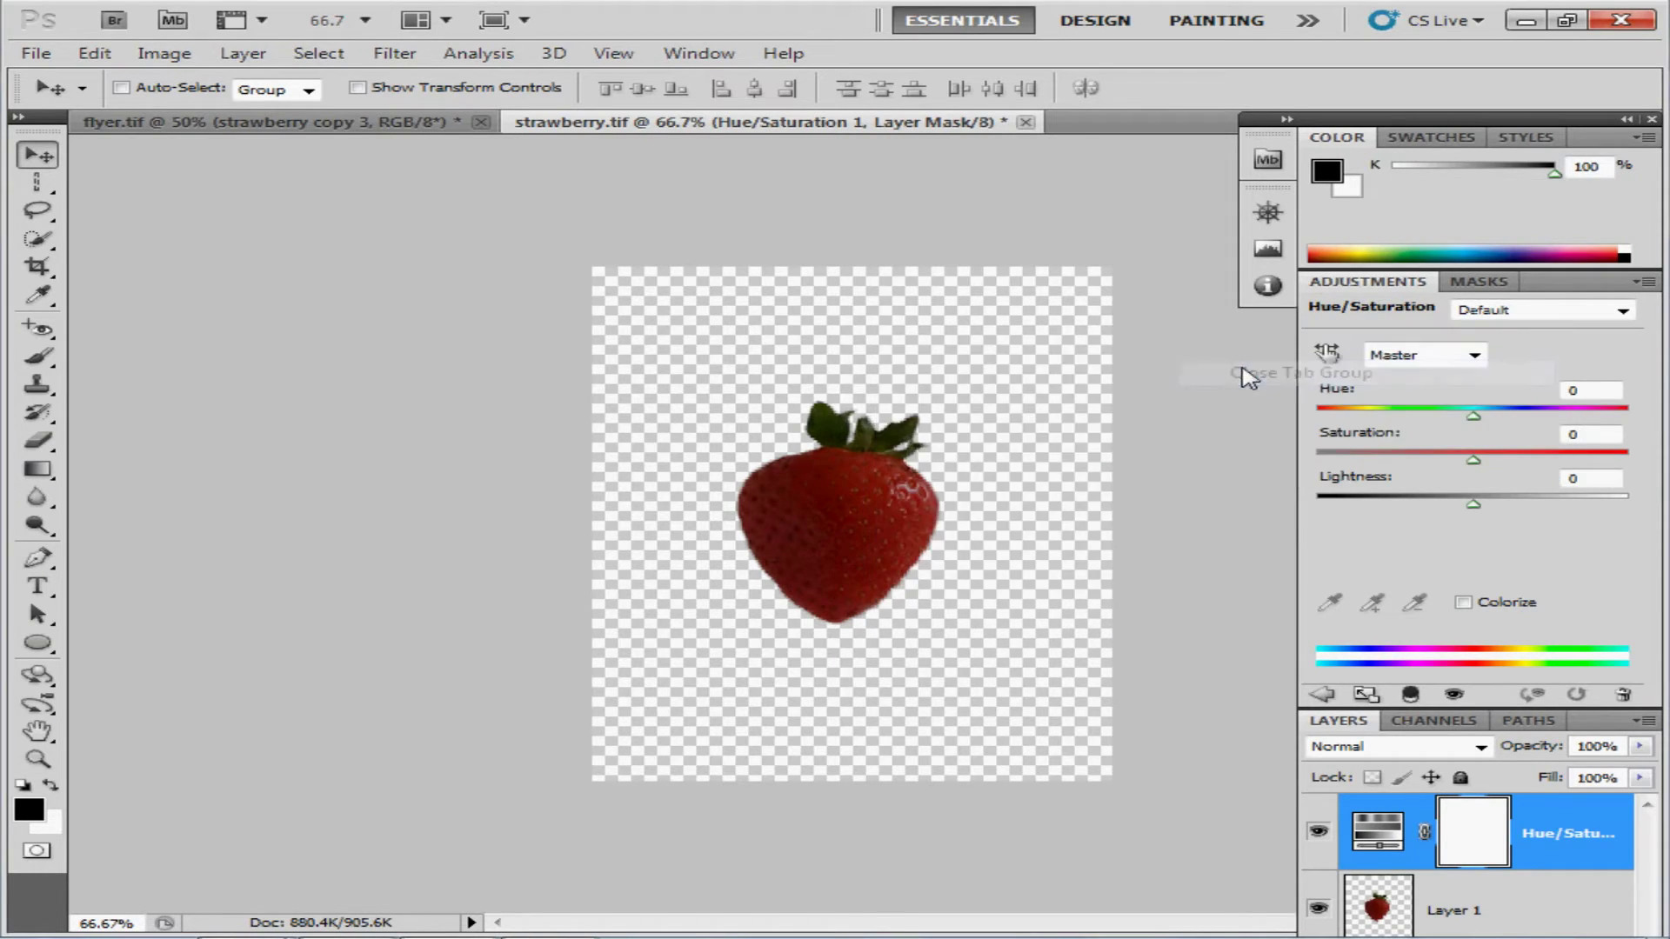
pyautogui.click(1249, 374)
# - Set the Hue/Saturation adjustment to Hue -64 and Saturation +13 to recolor the strawberry purple
pyautogui.moveTo(1471, 414); pyautogui.dragTo(1389, 419)
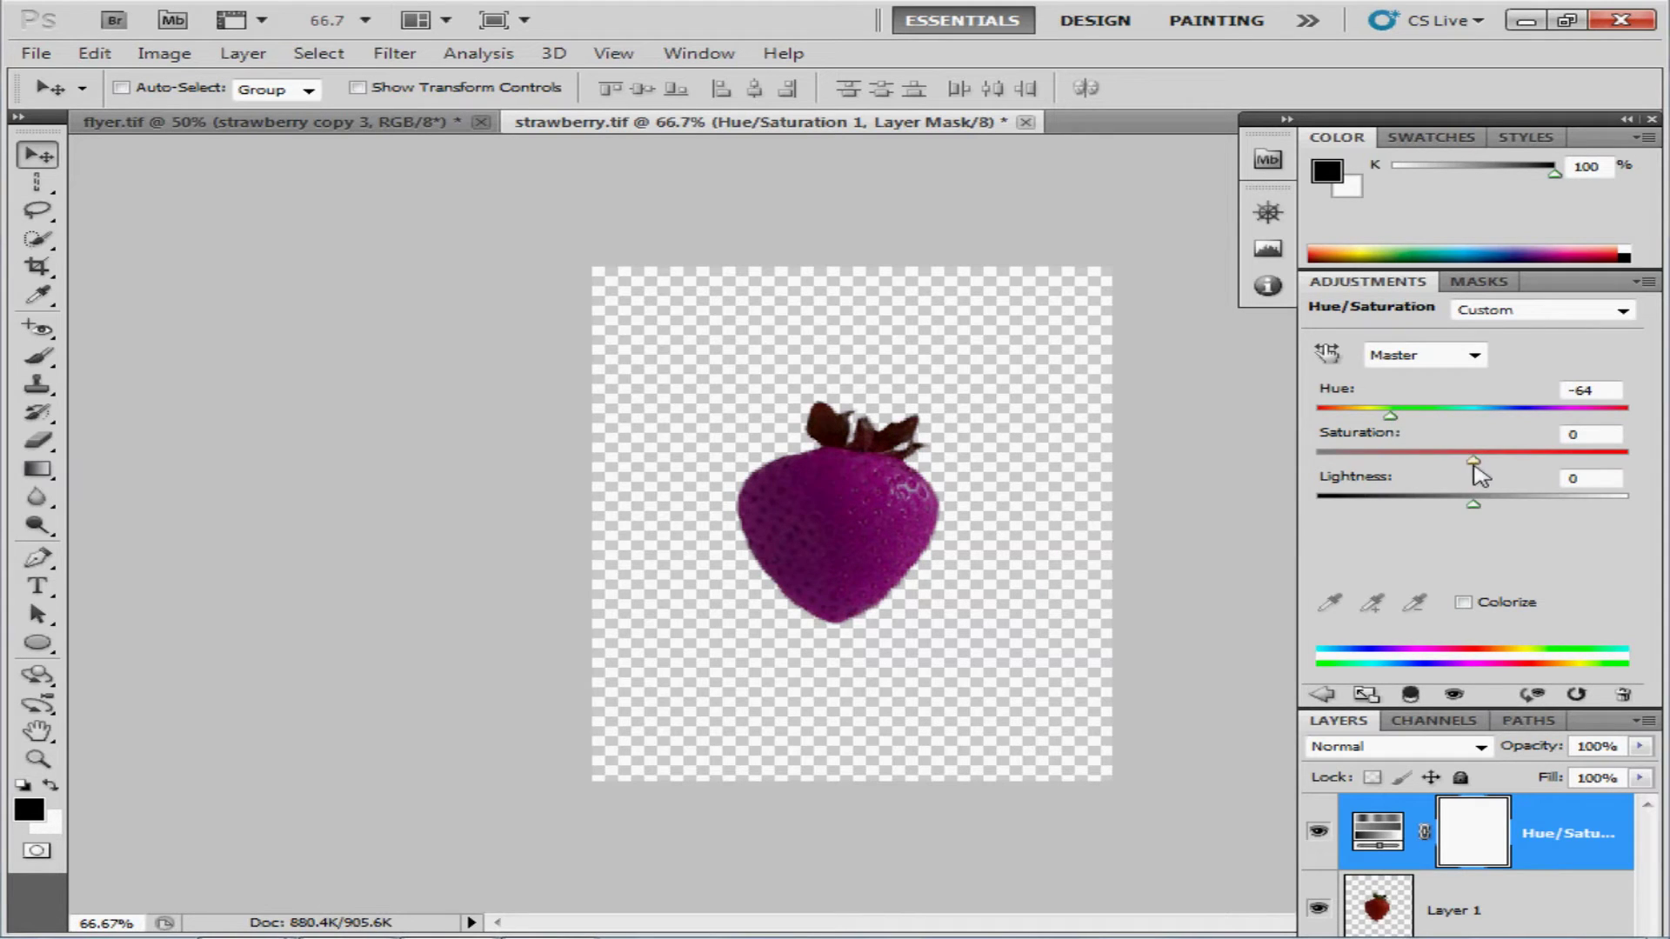
pyautogui.moveTo(1474, 464)
pyautogui.mouseDown()
pyautogui.moveTo(1518, 466)
pyautogui.moveTo(1493, 468)
pyautogui.mouseUp()
pyautogui.click(1326, 353)
# - Save the edited strawberry.tif smart object contents and return to the flyer.tif document
pyautogui.click(48, 53)
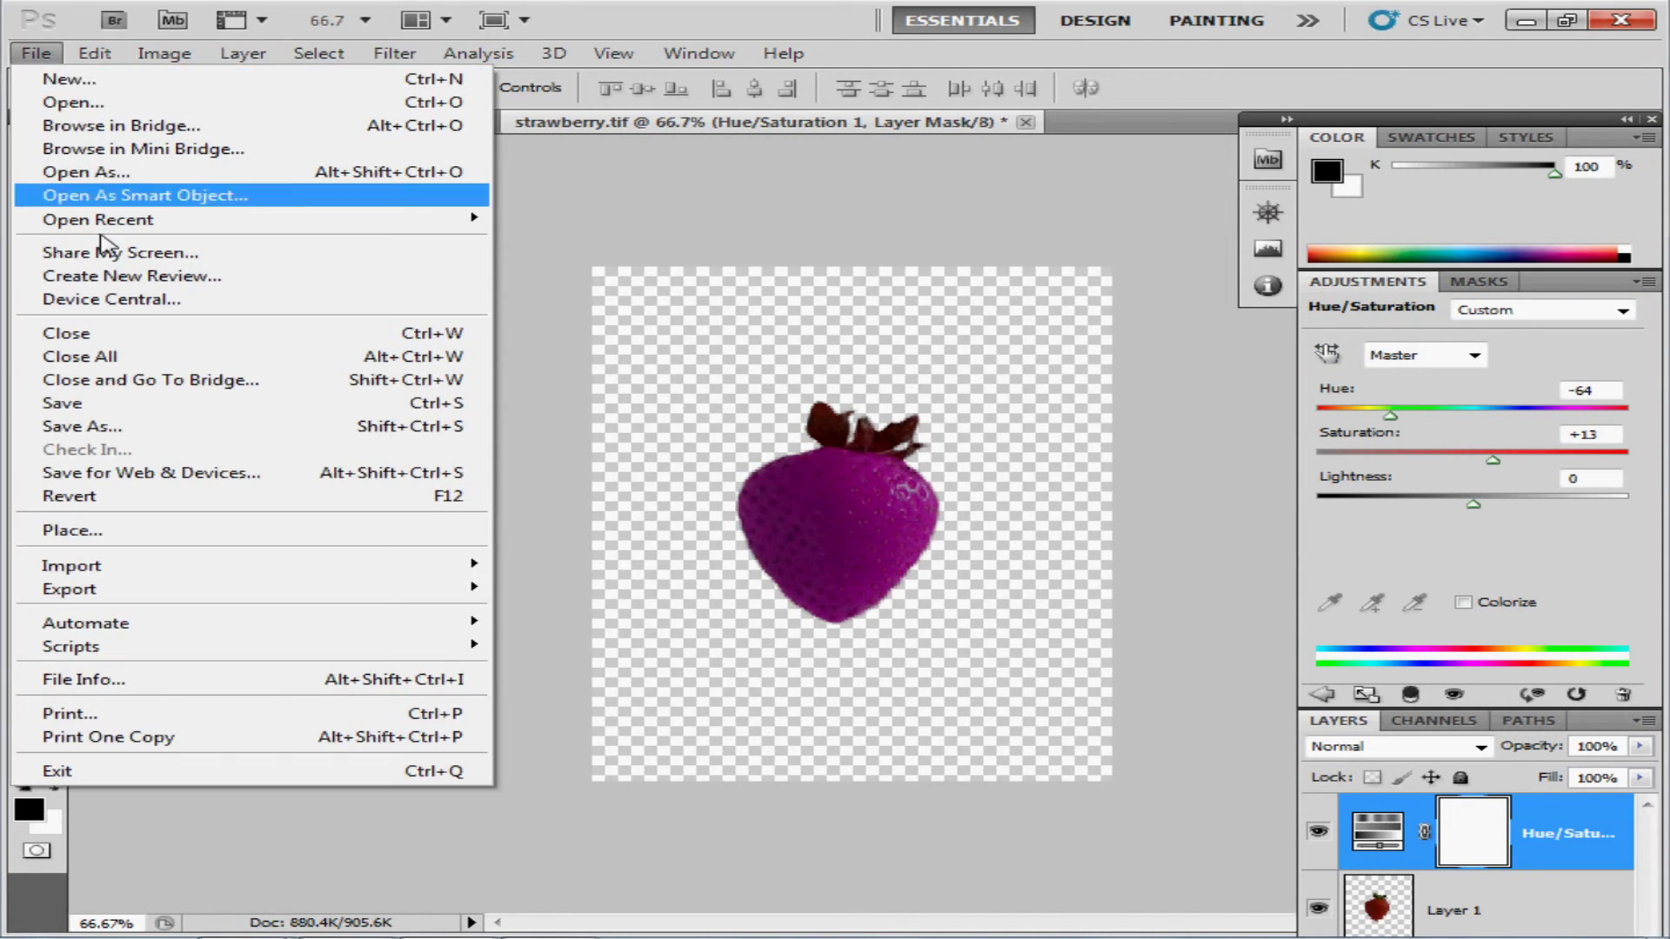
pyautogui.click(131, 405)
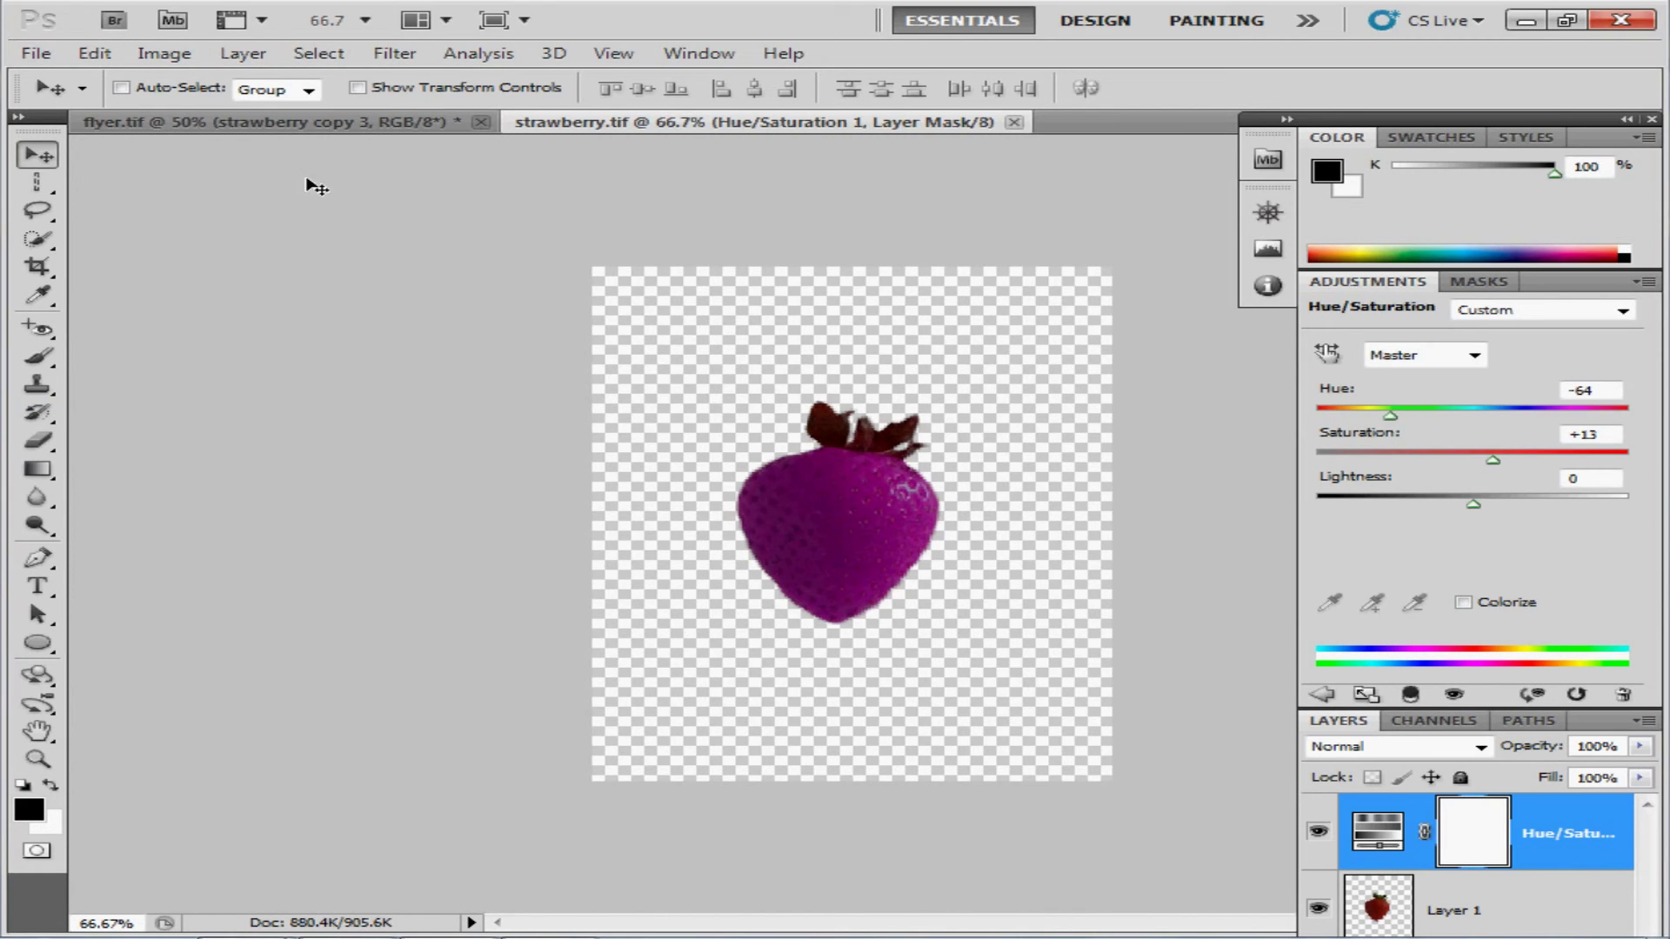
pyautogui.click(353, 124)
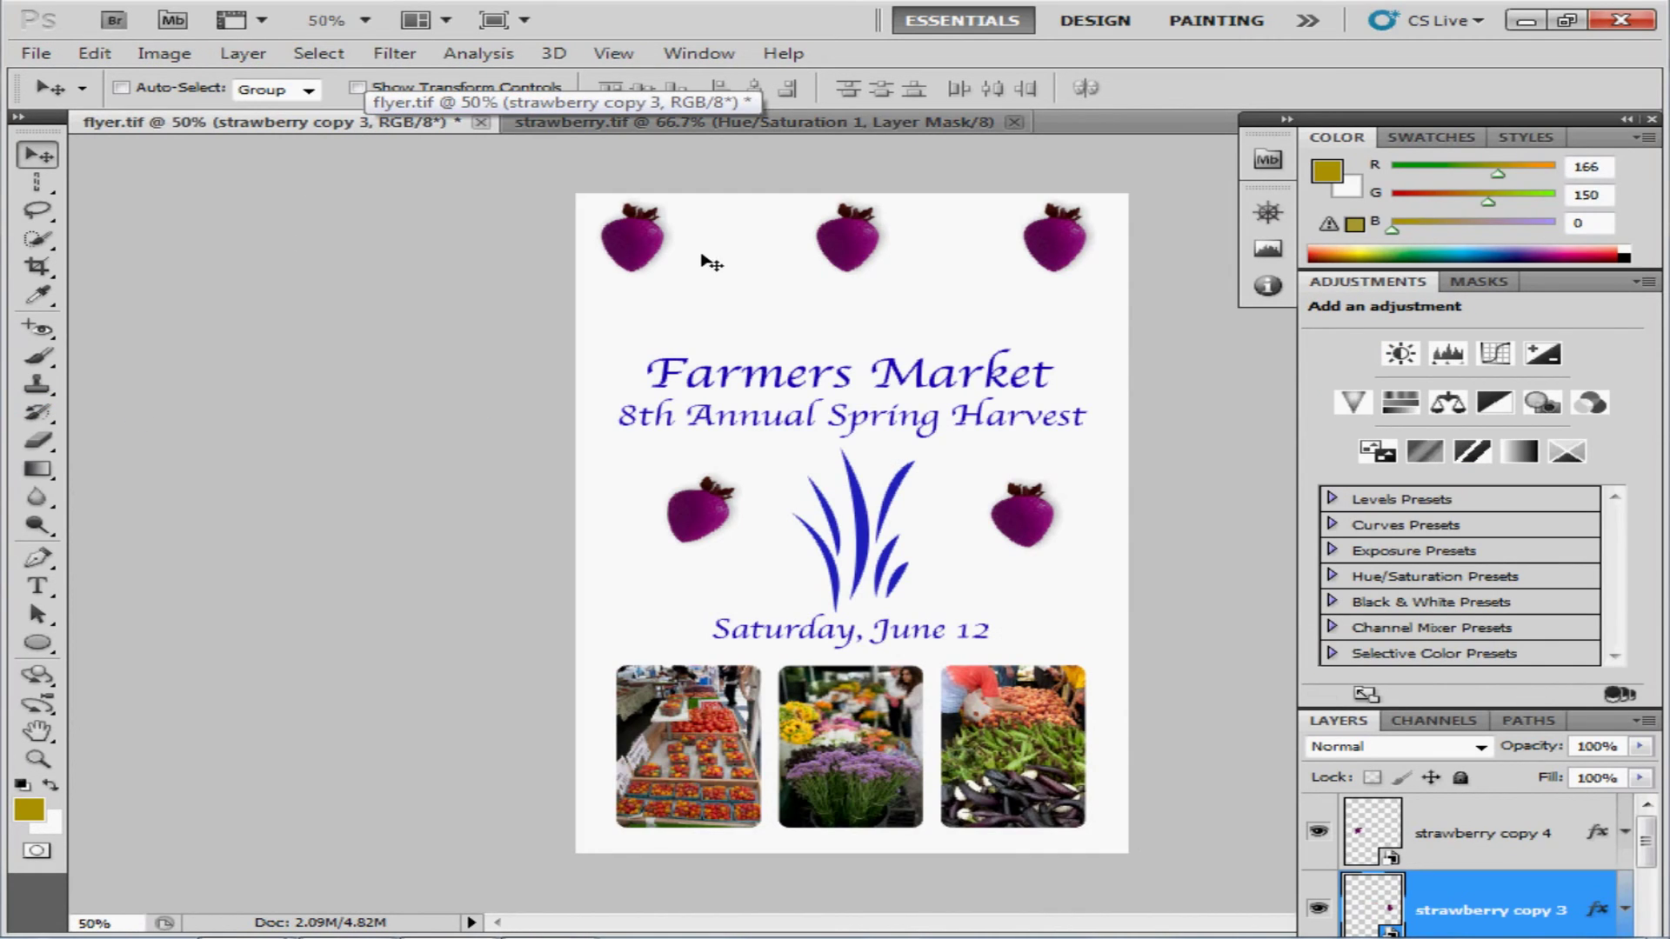